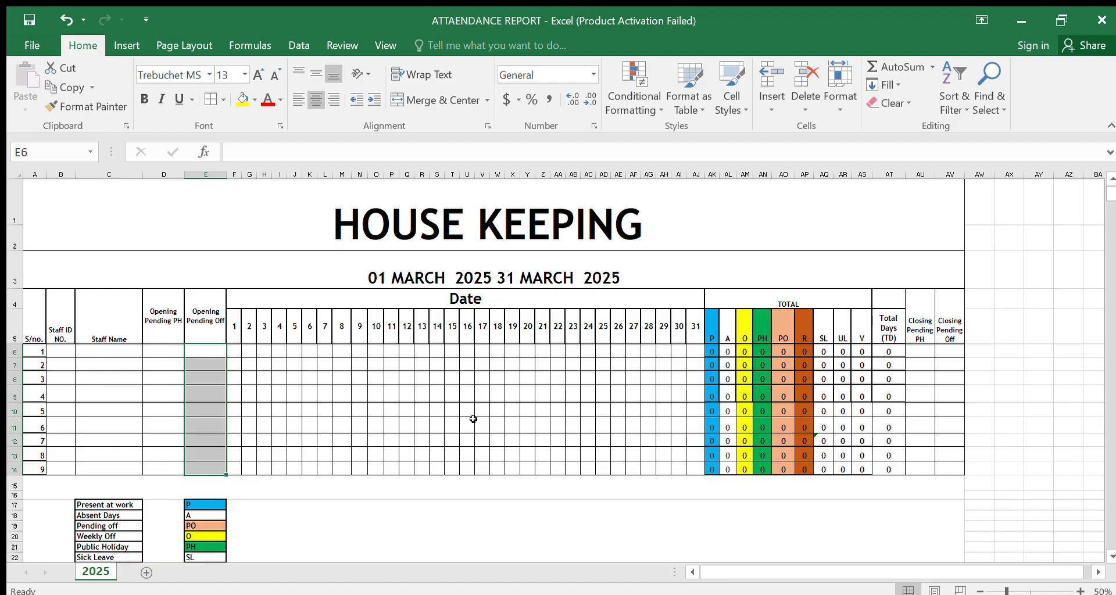
# Step: Review the HOUSE KEEPING attendance sheet's title, Date header and TOTAL header
pyautogui.scroll(-1, 349, 463)
pyautogui.scroll(1, 348, 463)
pyautogui.click(447, 222)
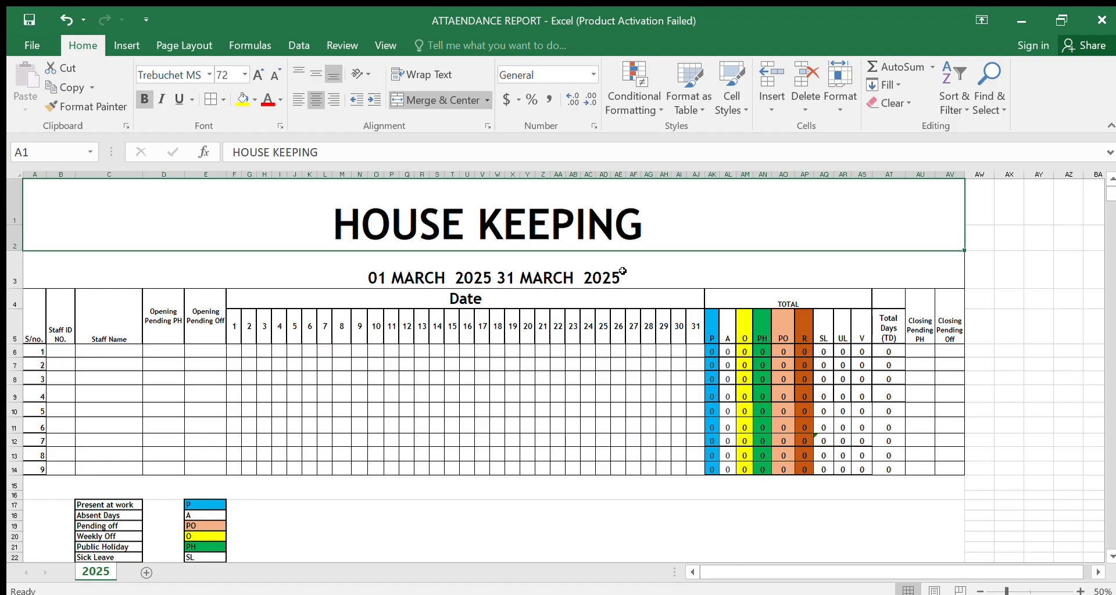
pyautogui.click(489, 296)
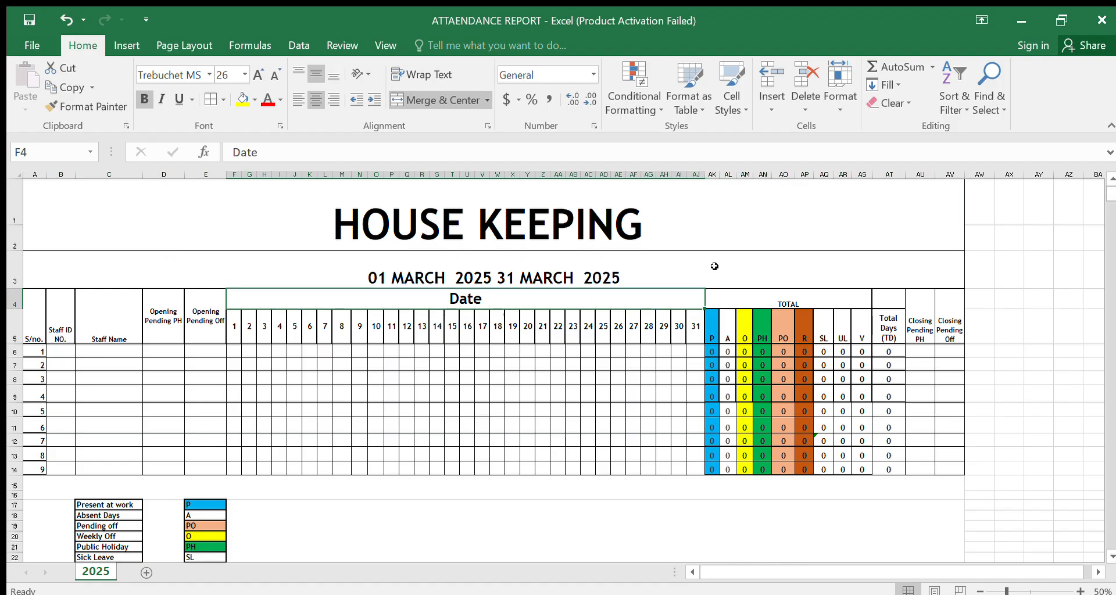
pyautogui.click(763, 298)
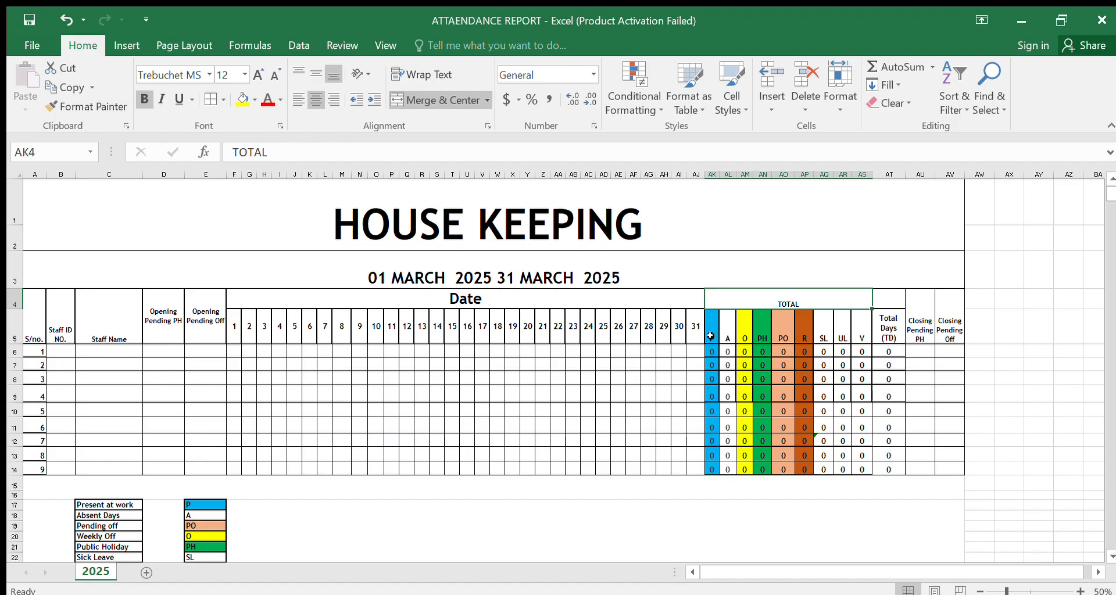
# Step: Vertically centre the attendance code headers P through V under TOTAL (AK5:AS5)
pyautogui.moveTo(710, 336); pyautogui.dragTo(866, 324)
pyautogui.click(316, 73)
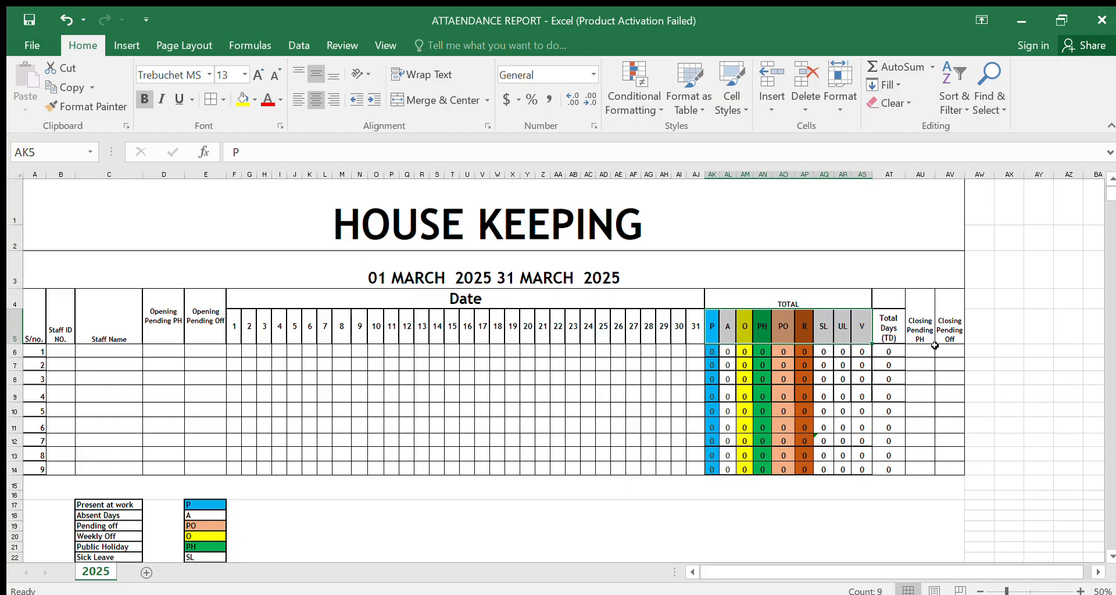
pyautogui.click(1011, 328)
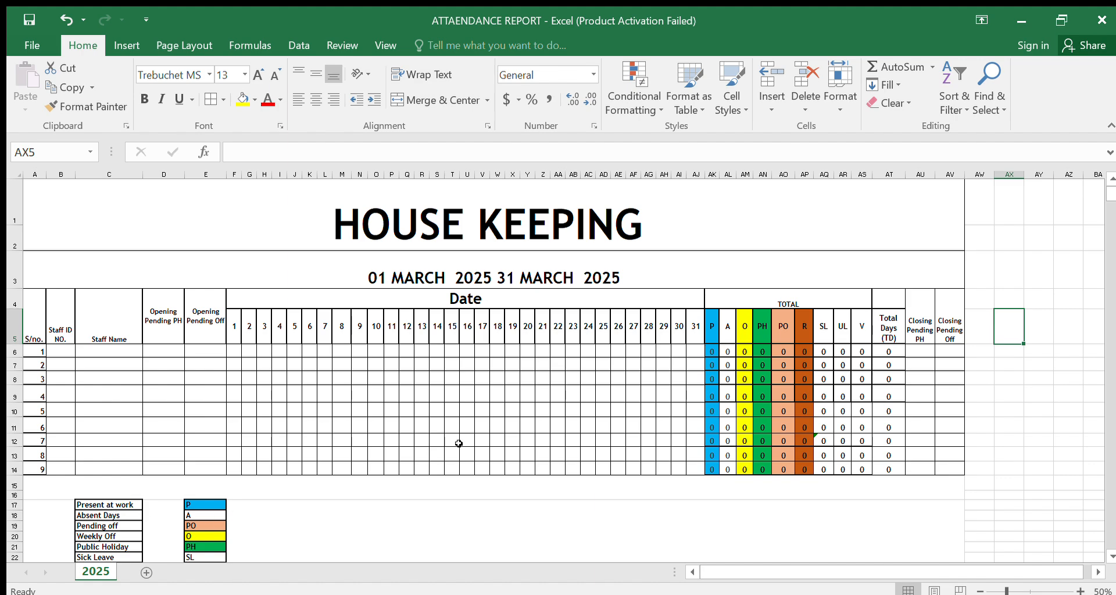
# Step: Examine the attendance code legend below the table alongside the matching TOTAL column headers
pyautogui.scroll(-1, 457, 445)
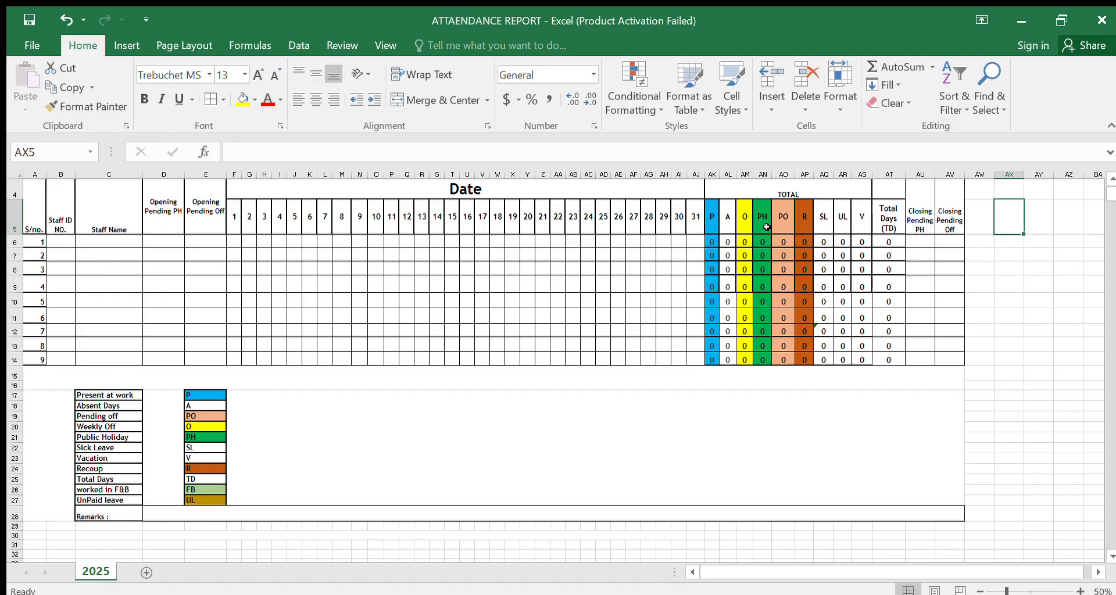
pyautogui.click(821, 214)
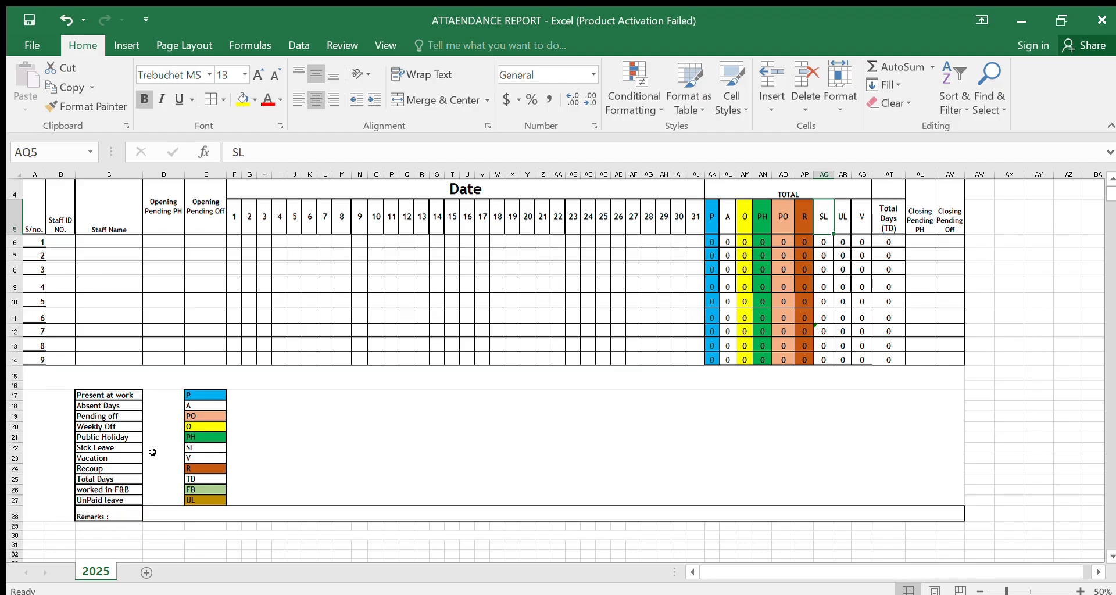
pyautogui.scroll(1, 388, 437)
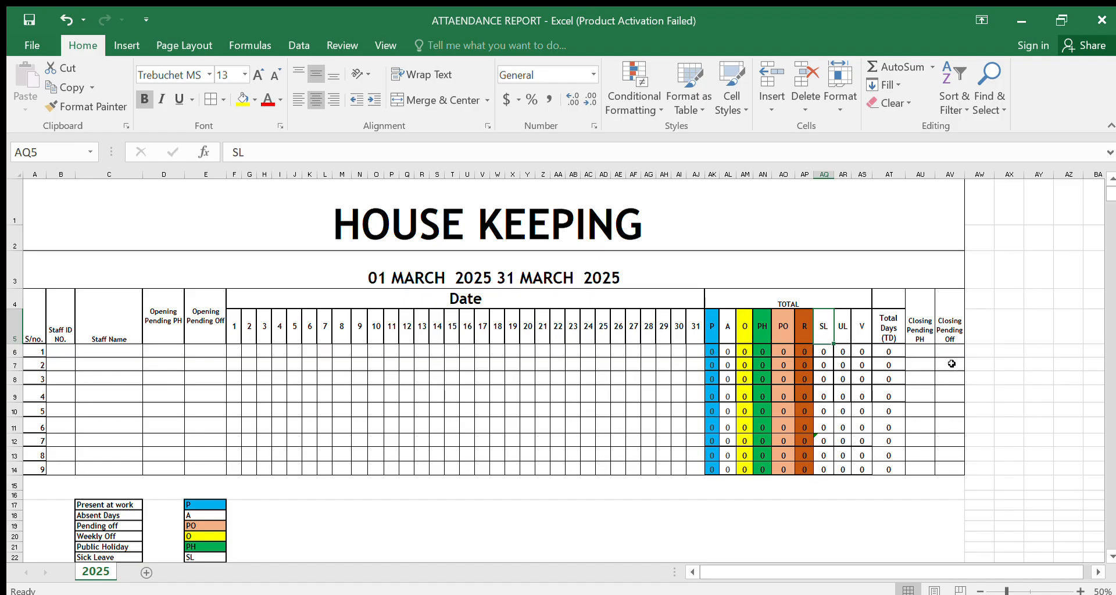
pyautogui.scroll(-1, 786, 463)
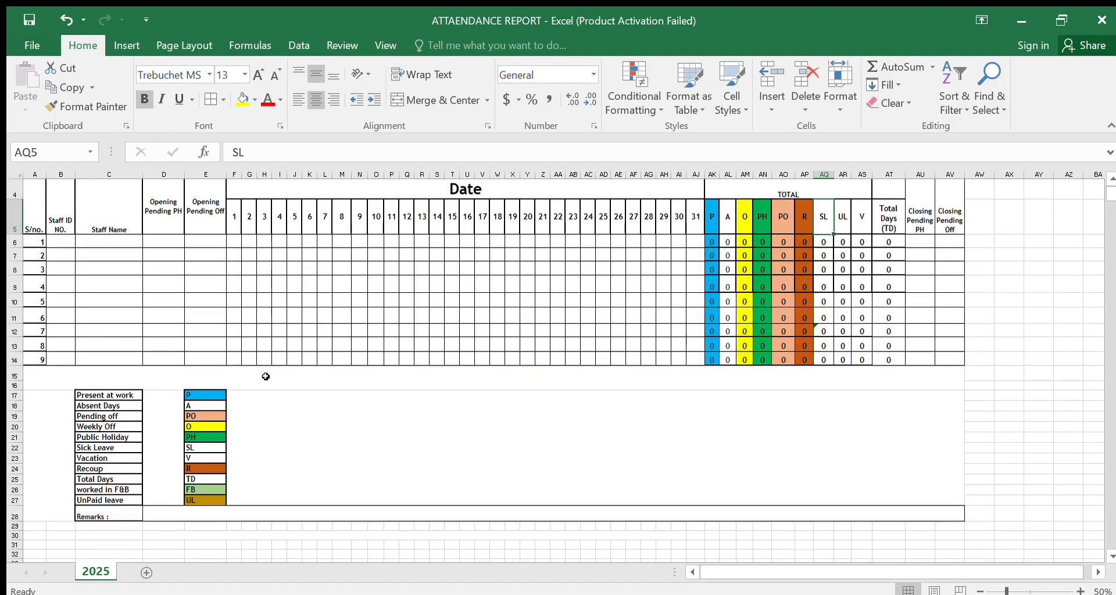
pyautogui.scroll(1, 308, 407)
pyautogui.scroll(-1, 471, 389)
pyautogui.scroll(-1, 422, 394)
pyautogui.scroll(1, 240, 400)
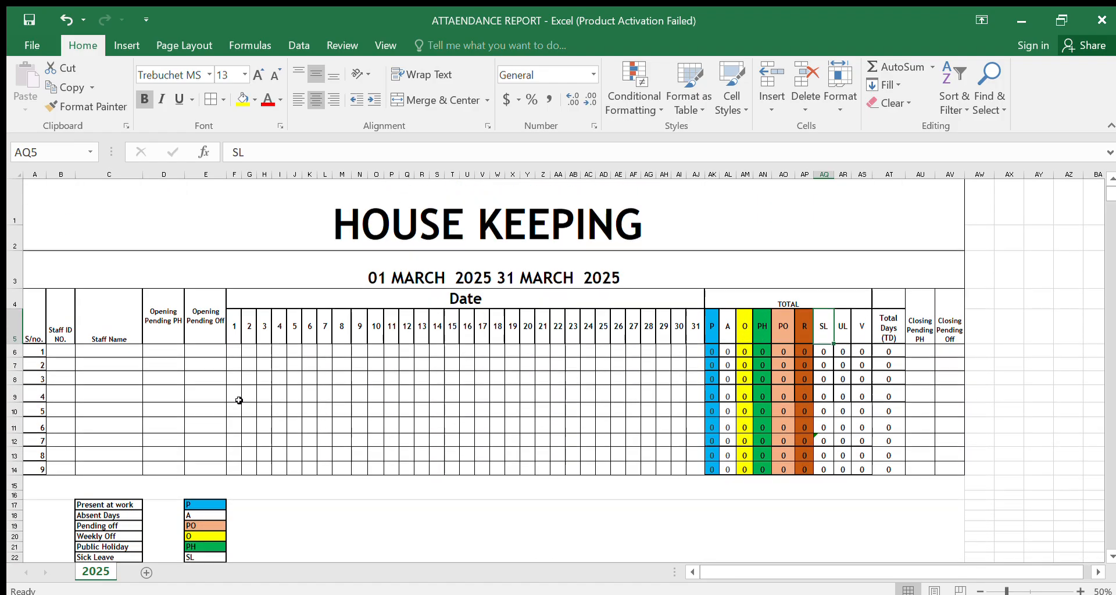
# Step: Enter P for day 1 in the first staff row and fill it across through day 6
pyautogui.click(233, 350)
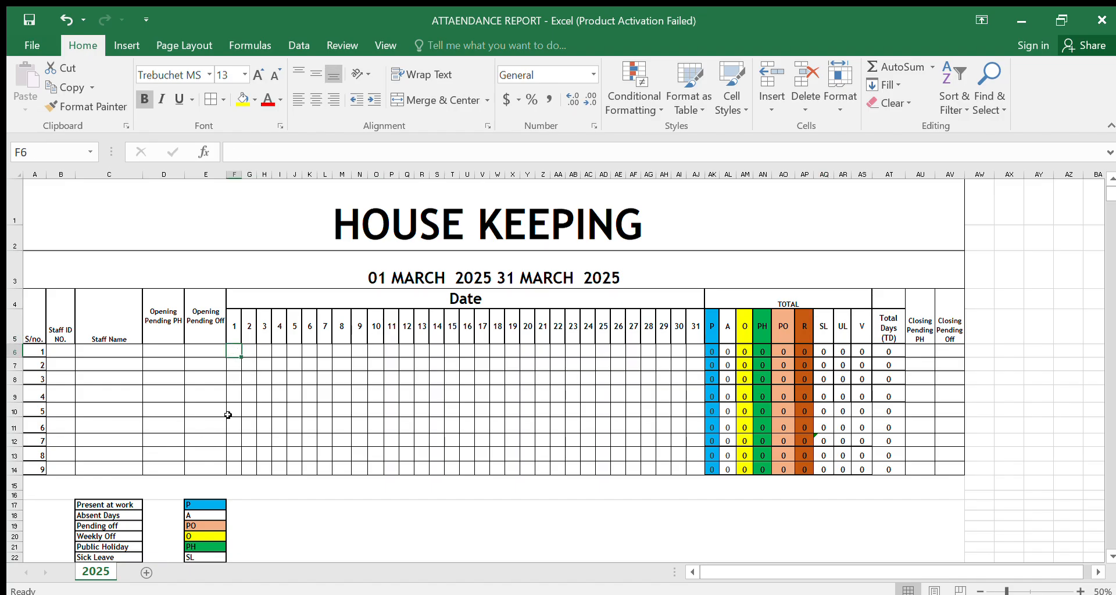
pyautogui.write('P')
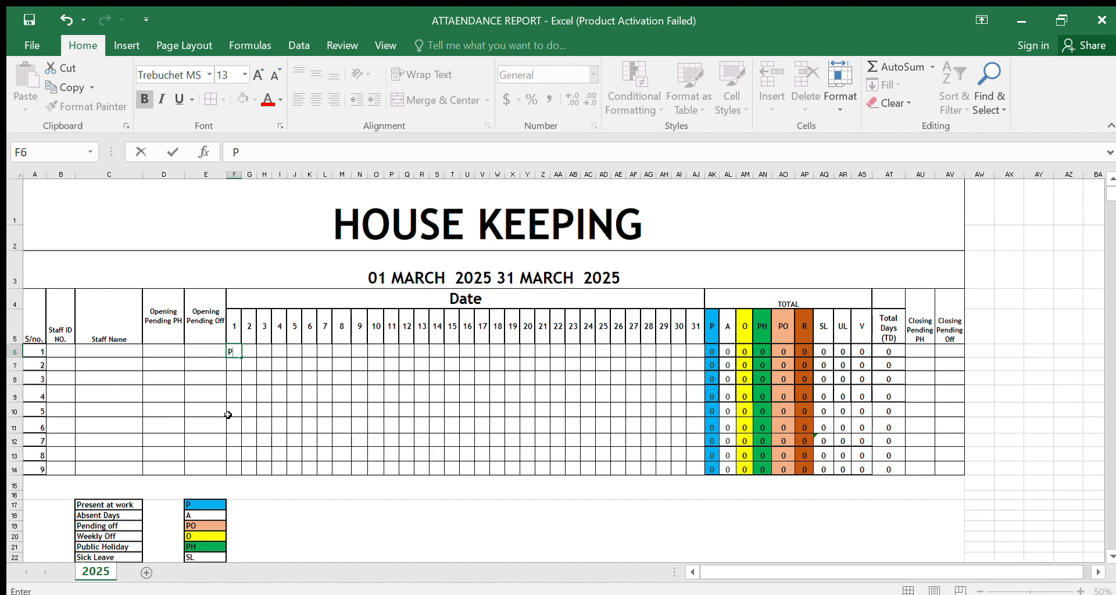
pyautogui.click(253, 406)
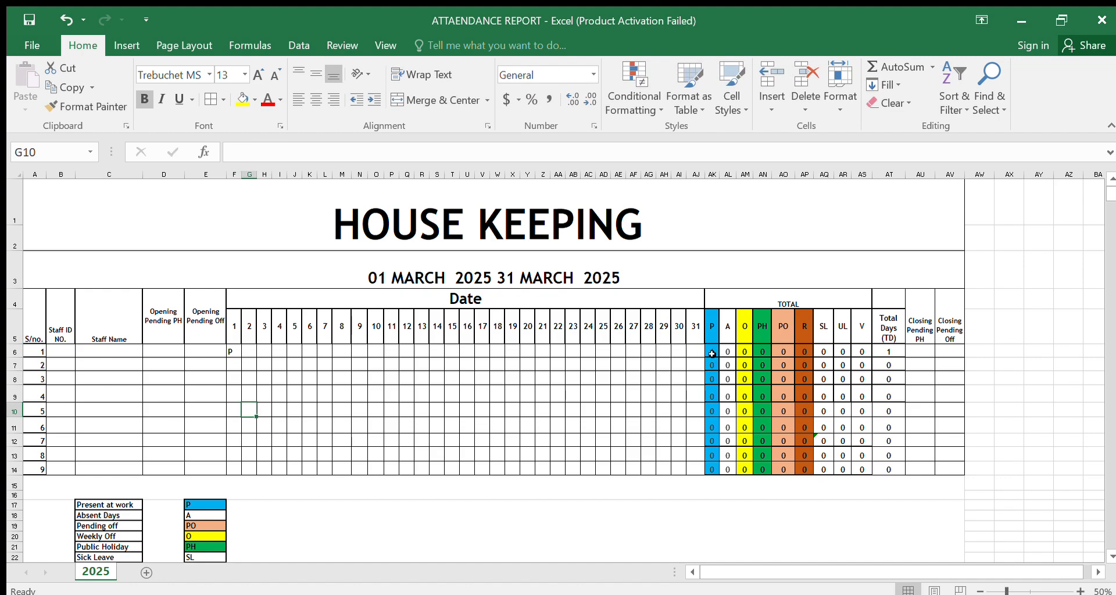
pyautogui.click(231, 353)
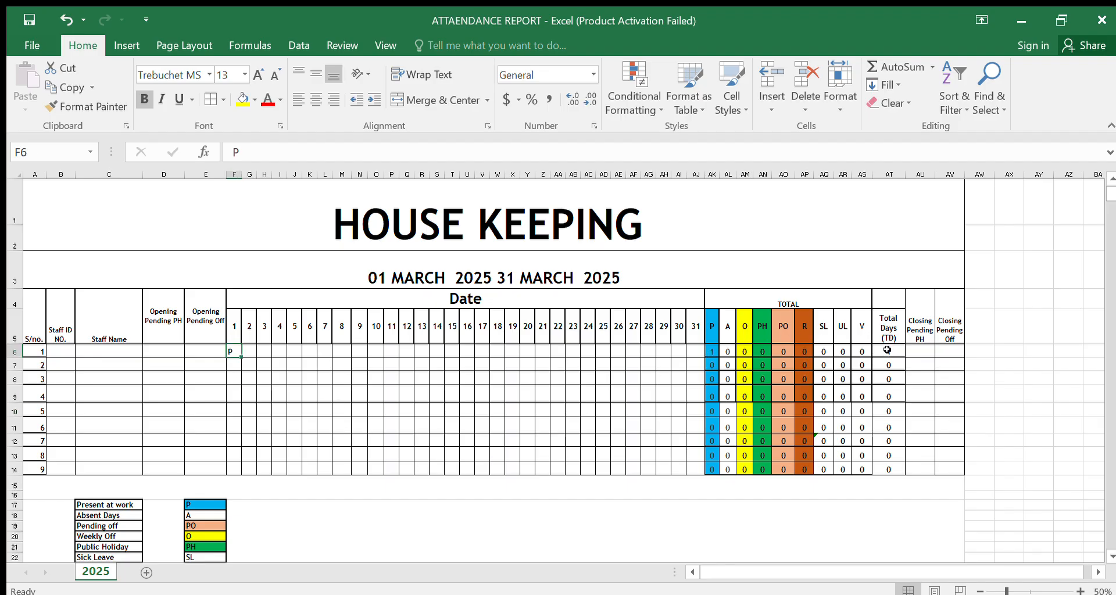
pyautogui.moveTo(242, 358); pyautogui.dragTo(315, 351)
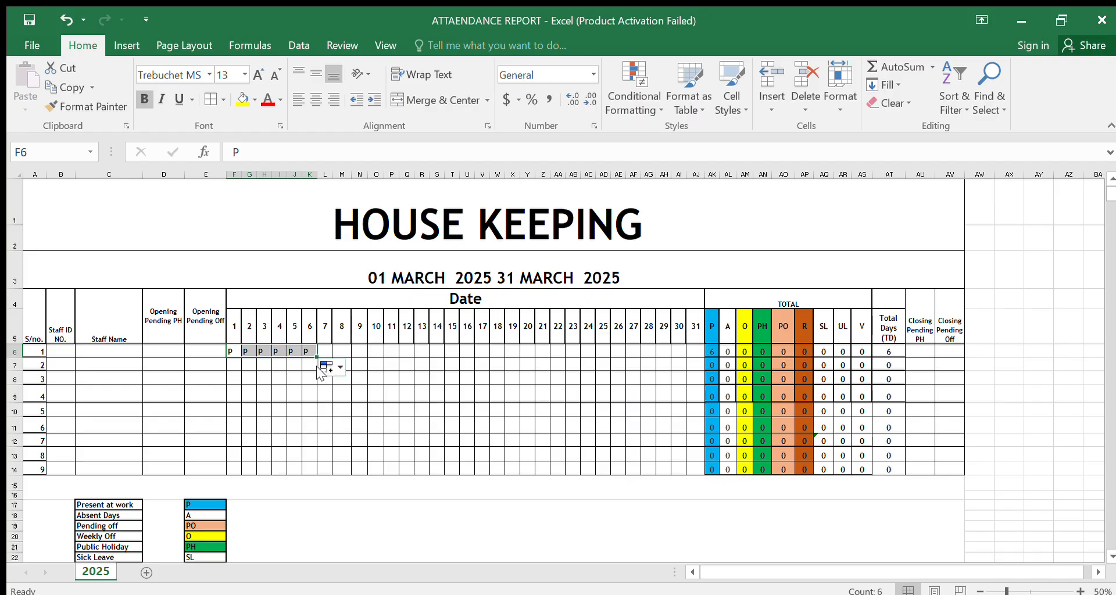
# Step: Mark day 7 in the first staff row as O and give the cell a yellow fill
pyautogui.click(324, 351)
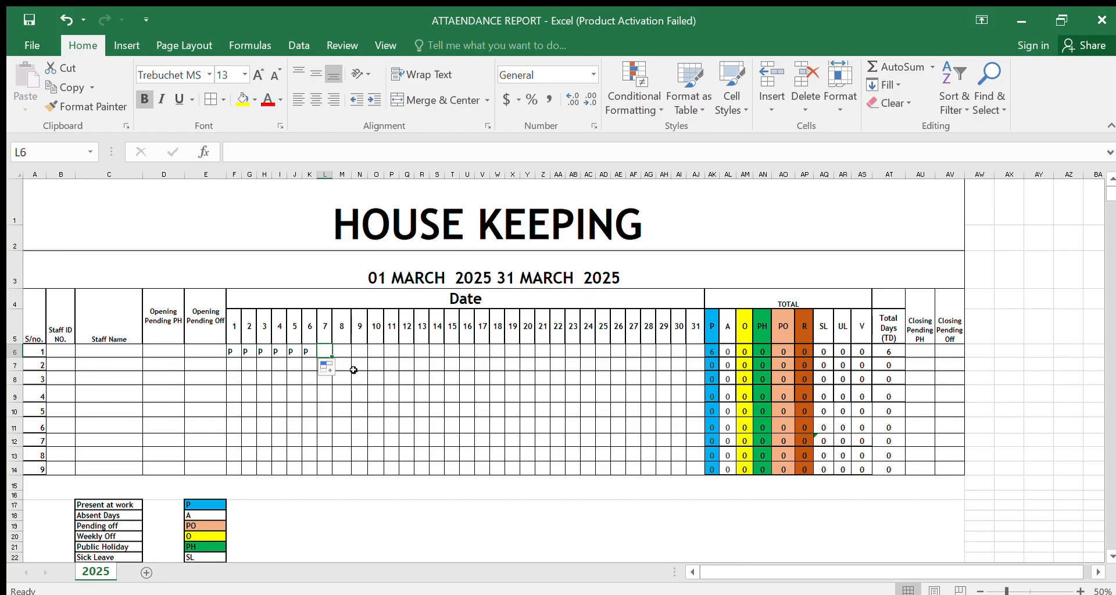
pyautogui.write('O')
pyautogui.click(436, 452)
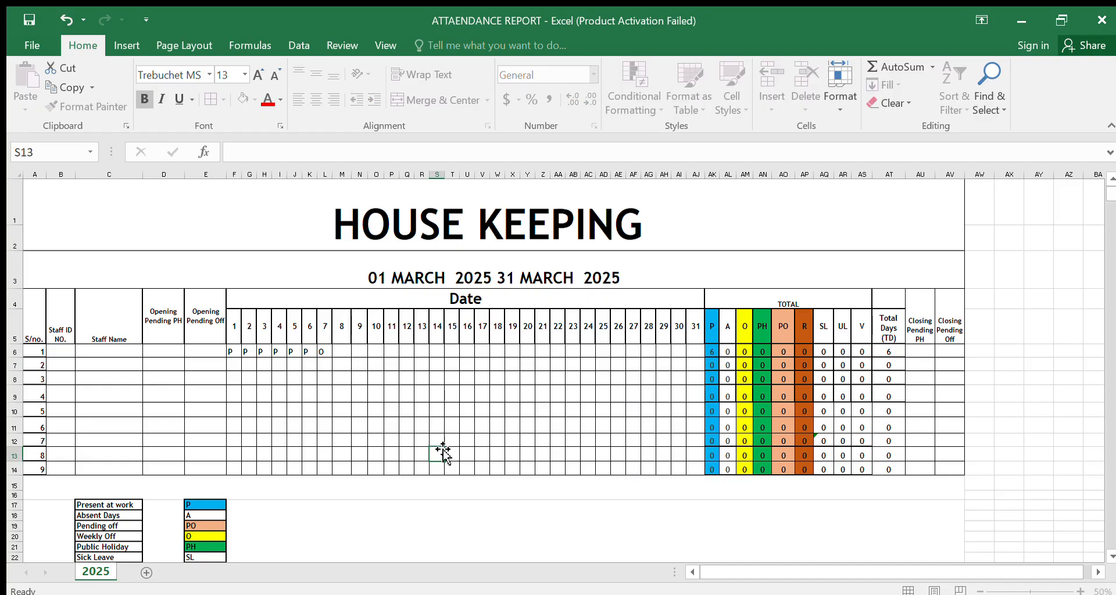
pyautogui.click(322, 351)
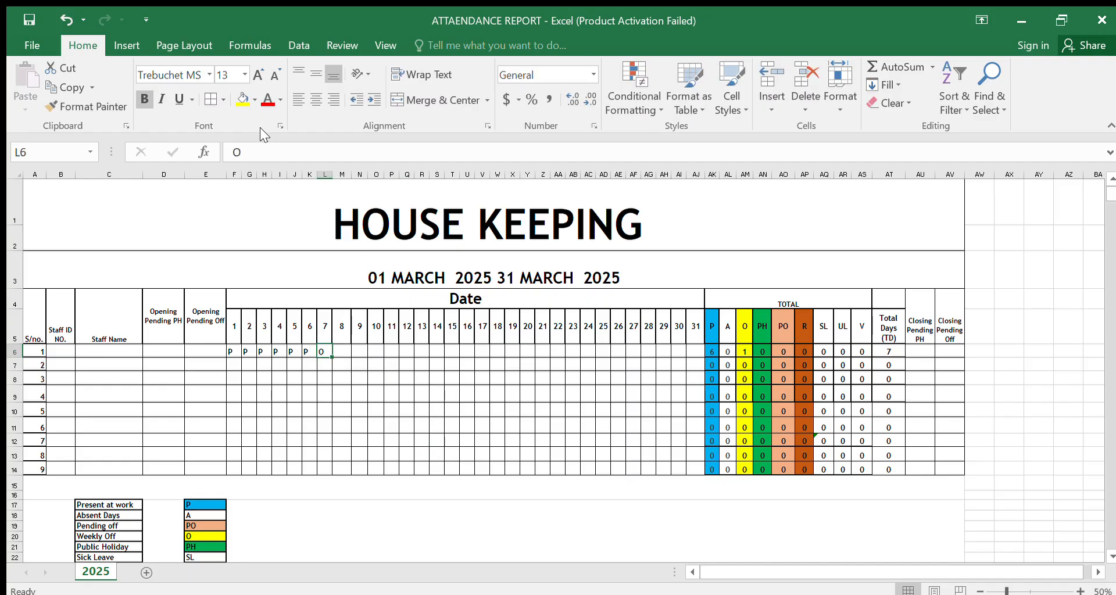
pyautogui.click(243, 105)
pyautogui.click(435, 393)
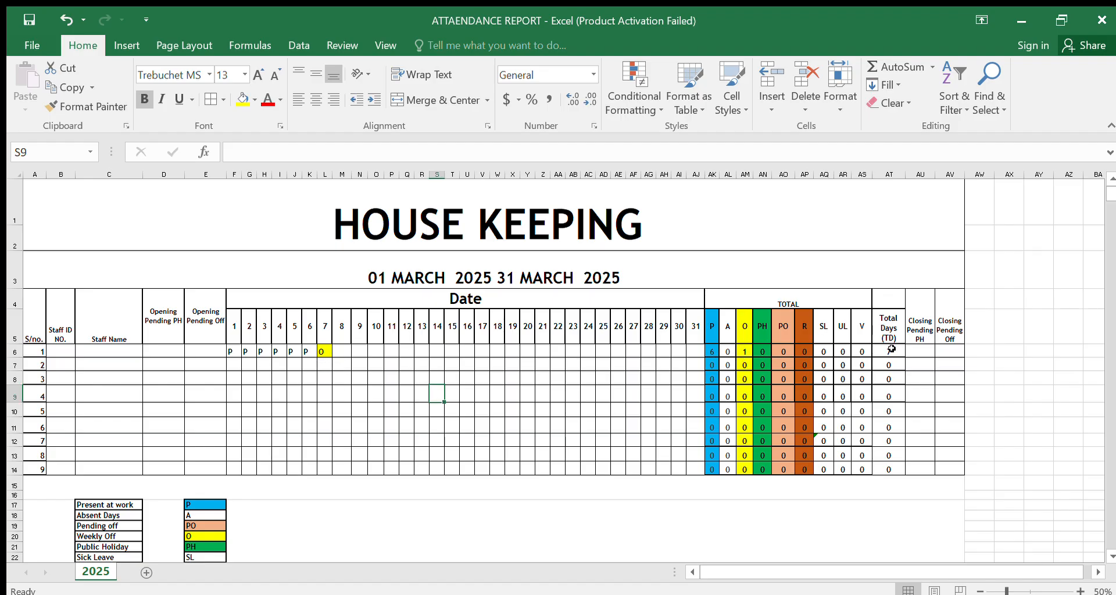
# Step: Enter P for day 8 in the first staff row and fill it across through day 13
pyautogui.click(338, 352)
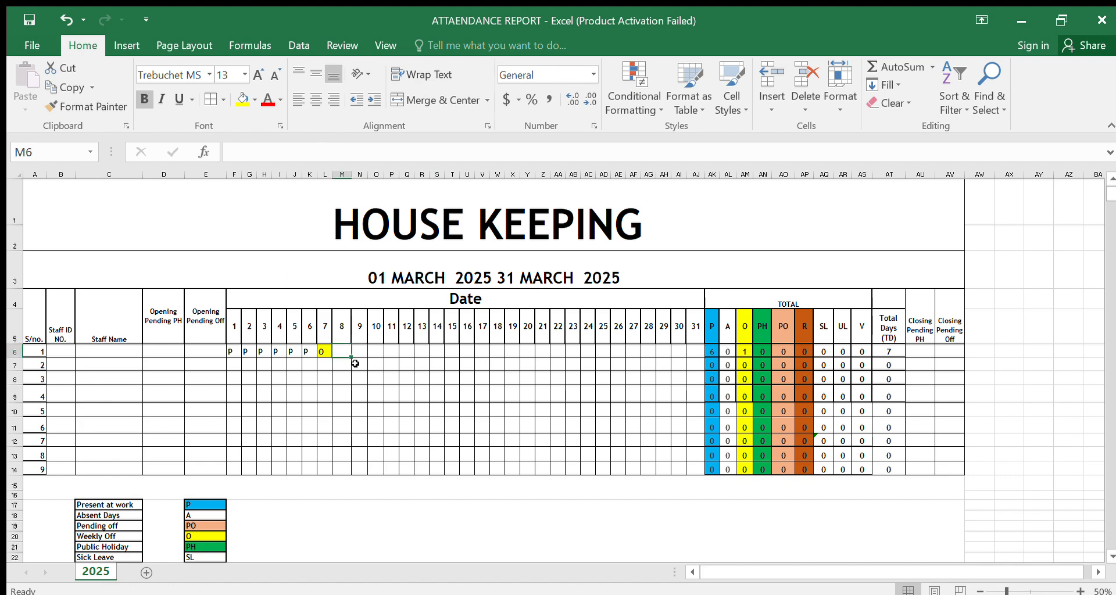
pyautogui.write('P')
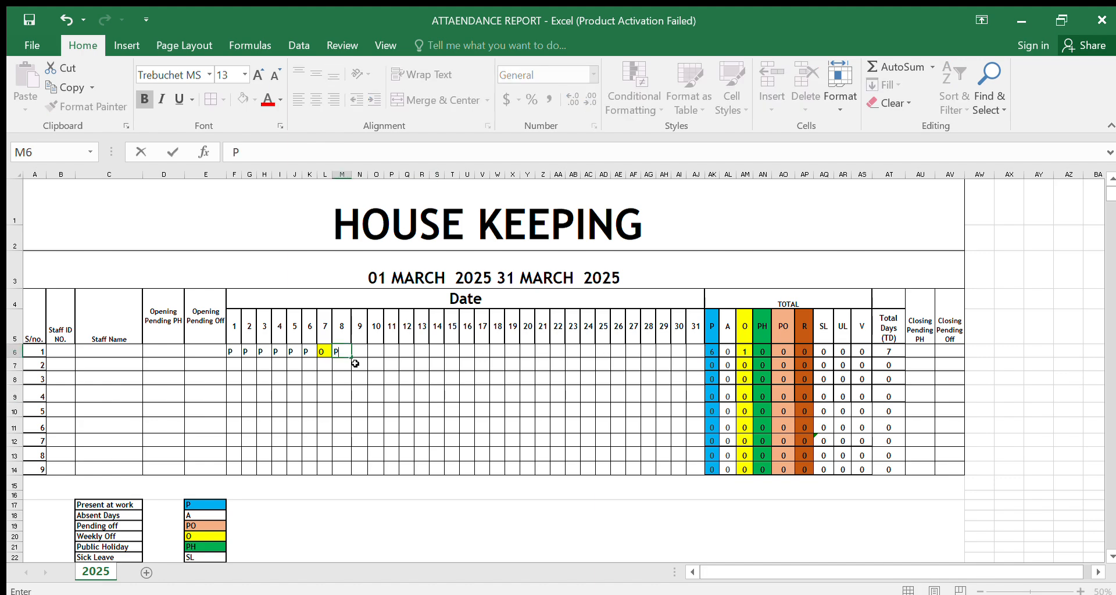
pyautogui.click(363, 393)
pyautogui.click(346, 354)
pyautogui.moveTo(350, 357); pyautogui.dragTo(411, 358)
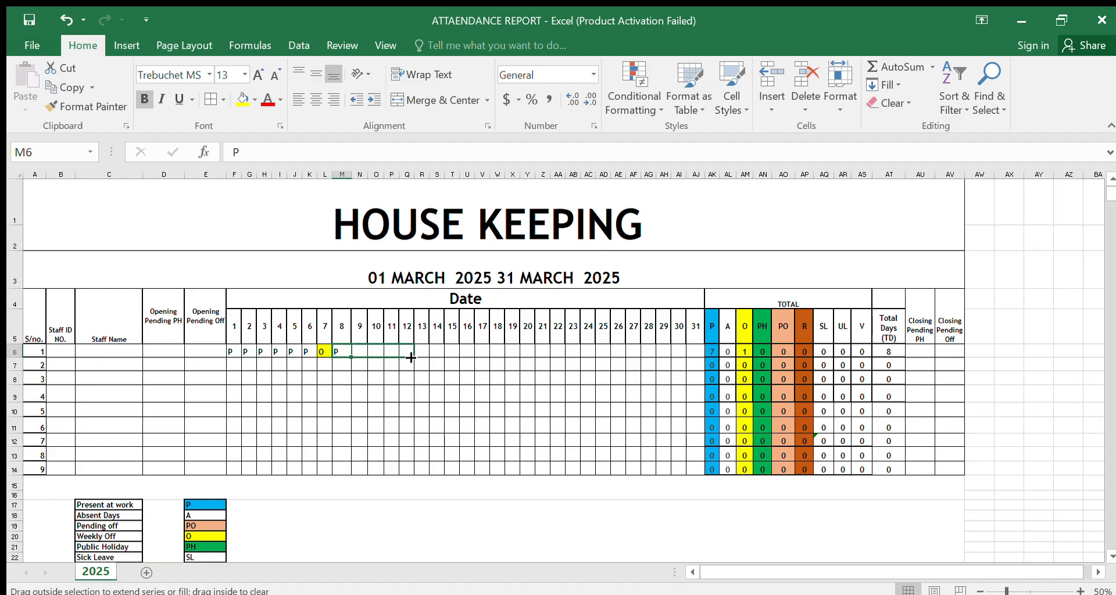
pyautogui.moveTo(414, 357); pyautogui.dragTo(426, 353)
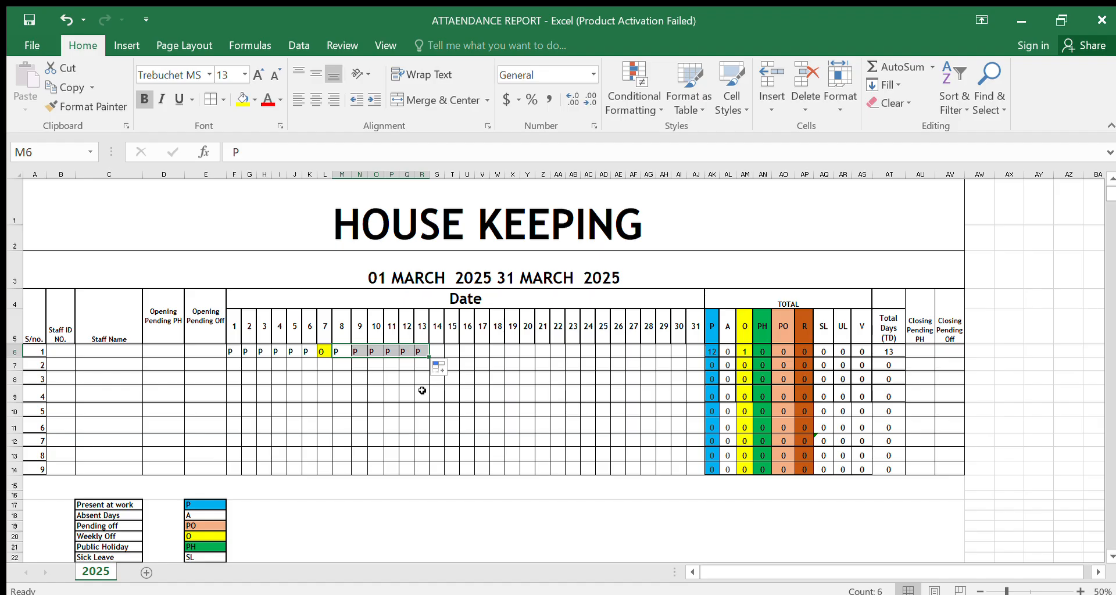
# Step: Mark day 14 in the first staff row as O by copying the yellow weekly-off cell from day 7
pyautogui.click(436, 348)
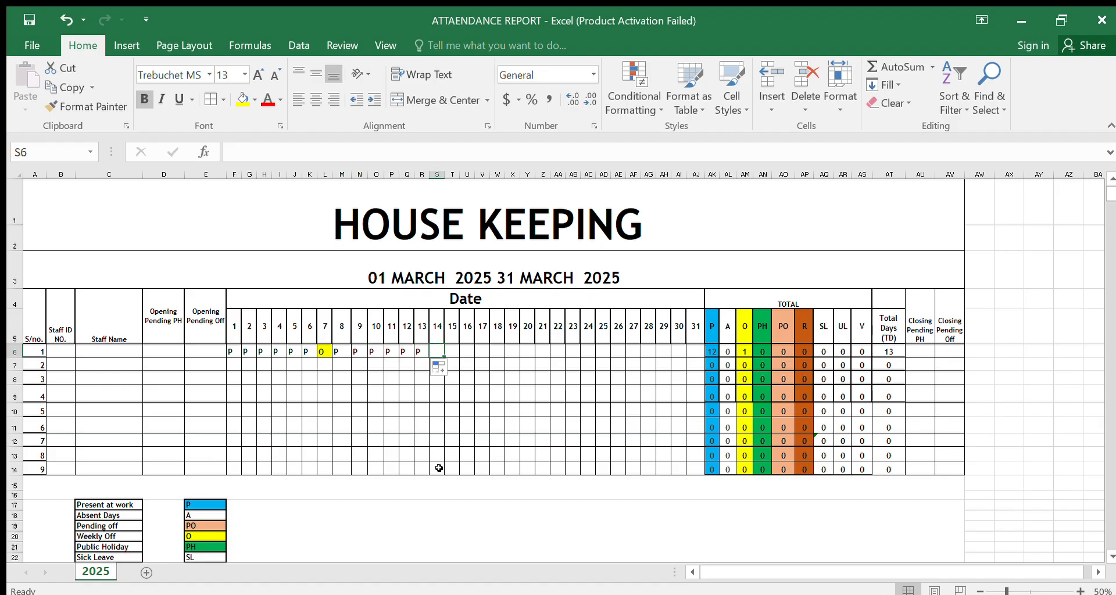
pyautogui.write('O')
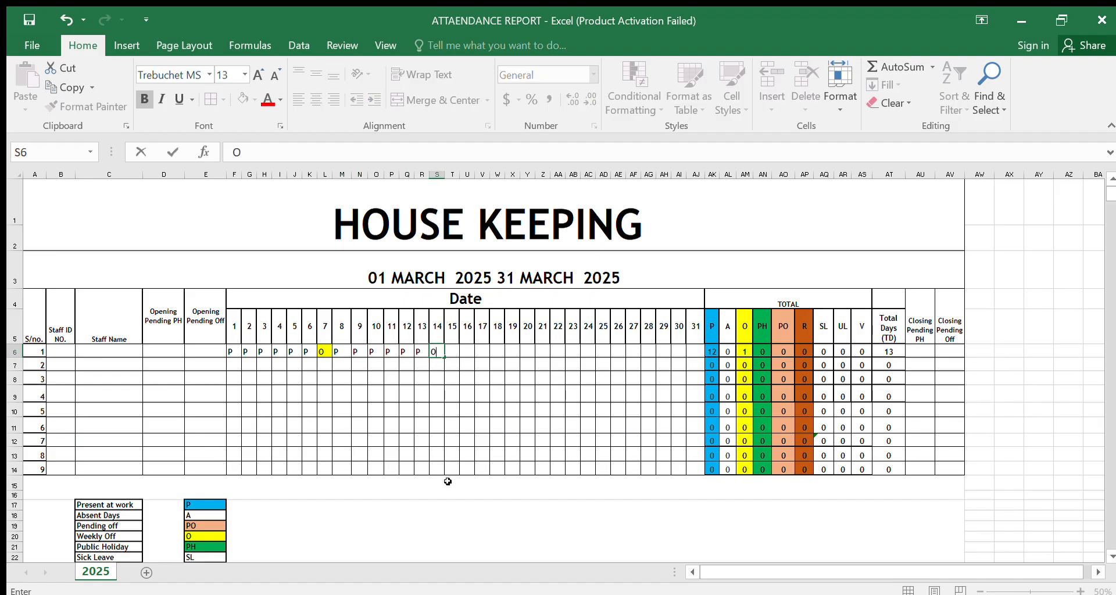
pyautogui.click(324, 353)
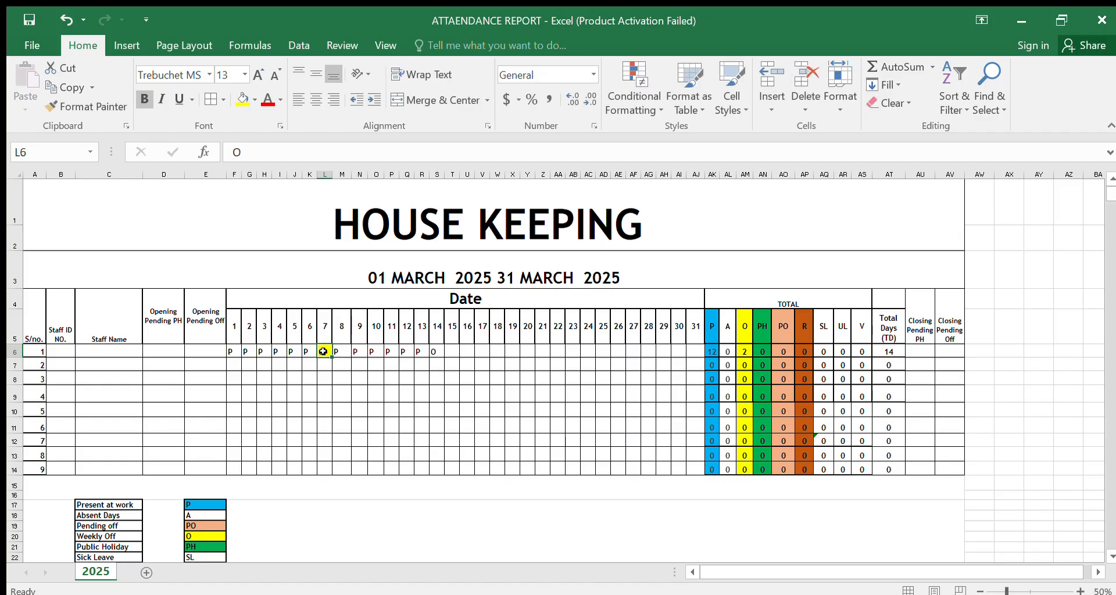
pyautogui.hotkey('ctrl', 'c')
pyautogui.click(434, 350)
pyautogui.hotkey('ctrl', 'v')
pyautogui.click(524, 393)
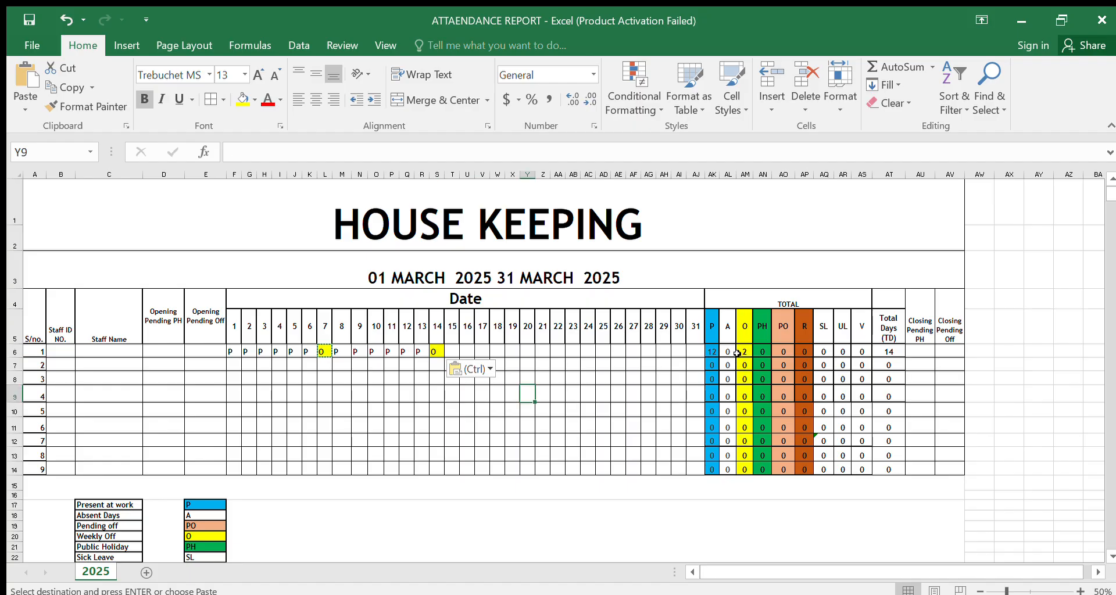
# Step: Mark day 15 in the first staff row as PH, check its total's formula, and fill the day cell green
pyautogui.click(447, 349)
pyautogui.write('PH')
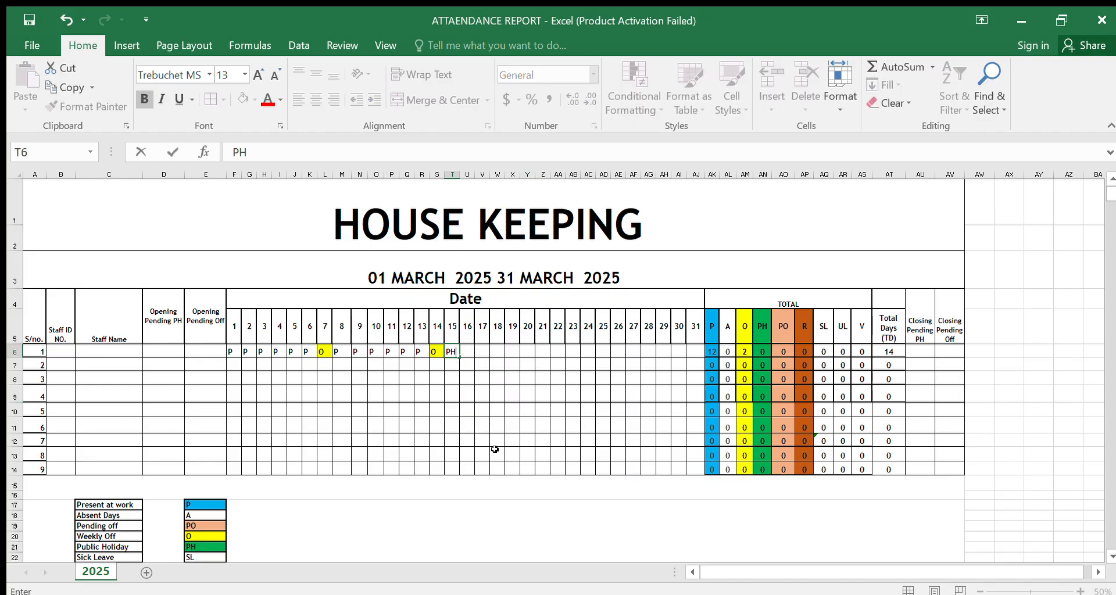
pyautogui.click(490, 429)
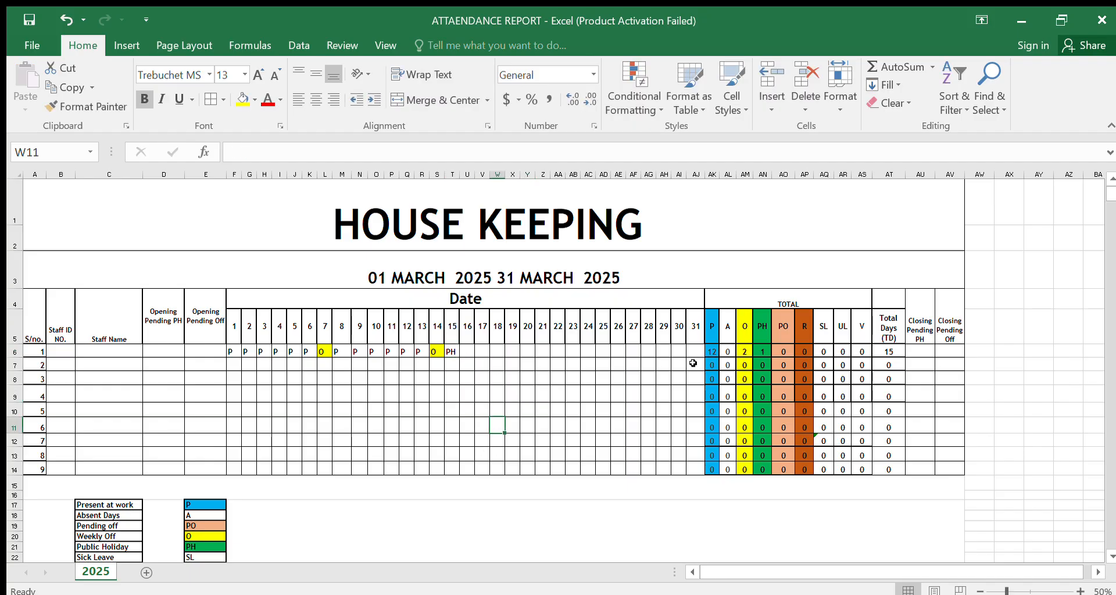
pyautogui.click(765, 351)
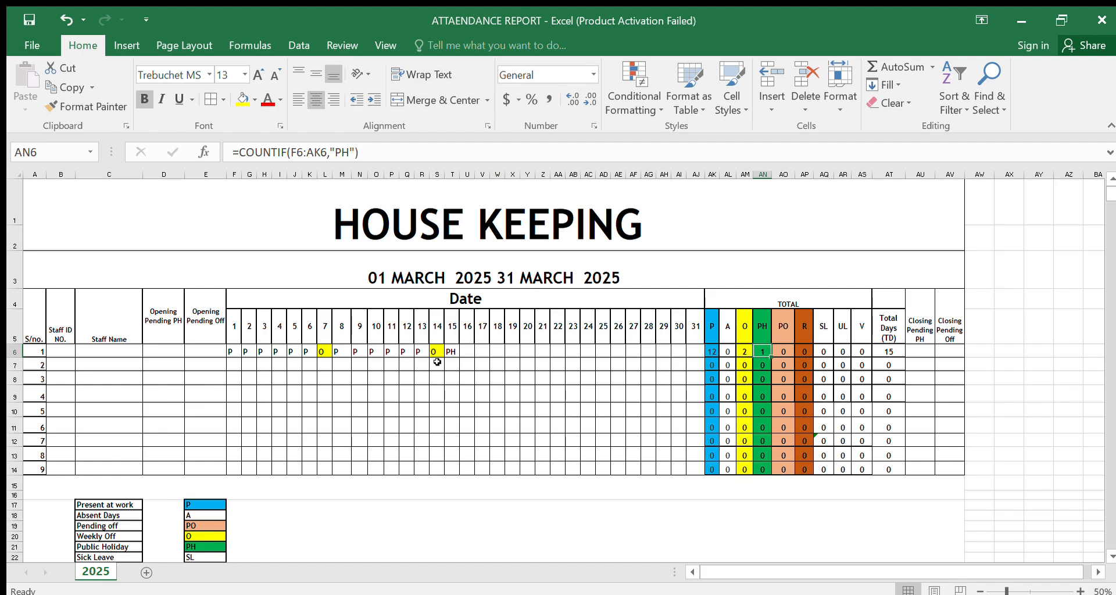
pyautogui.click(452, 351)
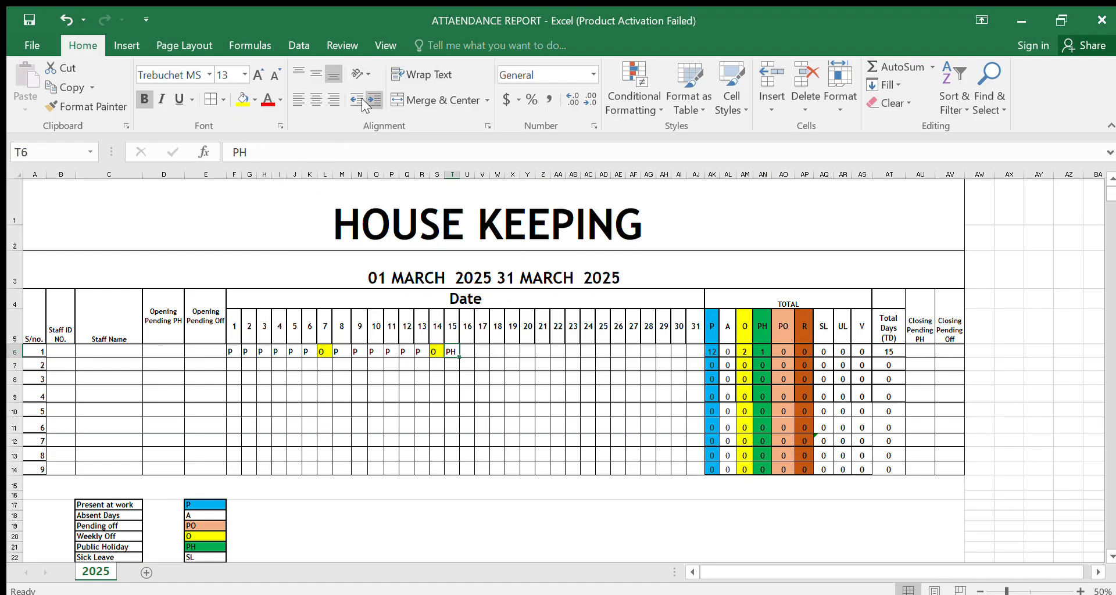
pyautogui.click(241, 101)
pyautogui.click(466, 393)
# Step: Enter P for day 16 in the first staff row and fill it across through day 21
pyautogui.click(465, 349)
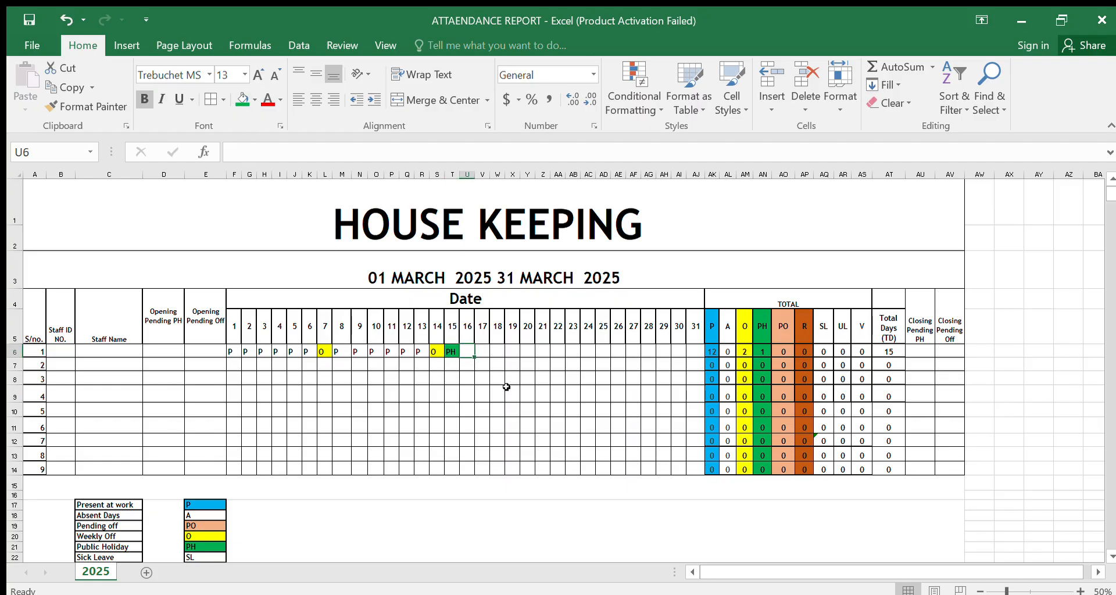
pyautogui.write('P')
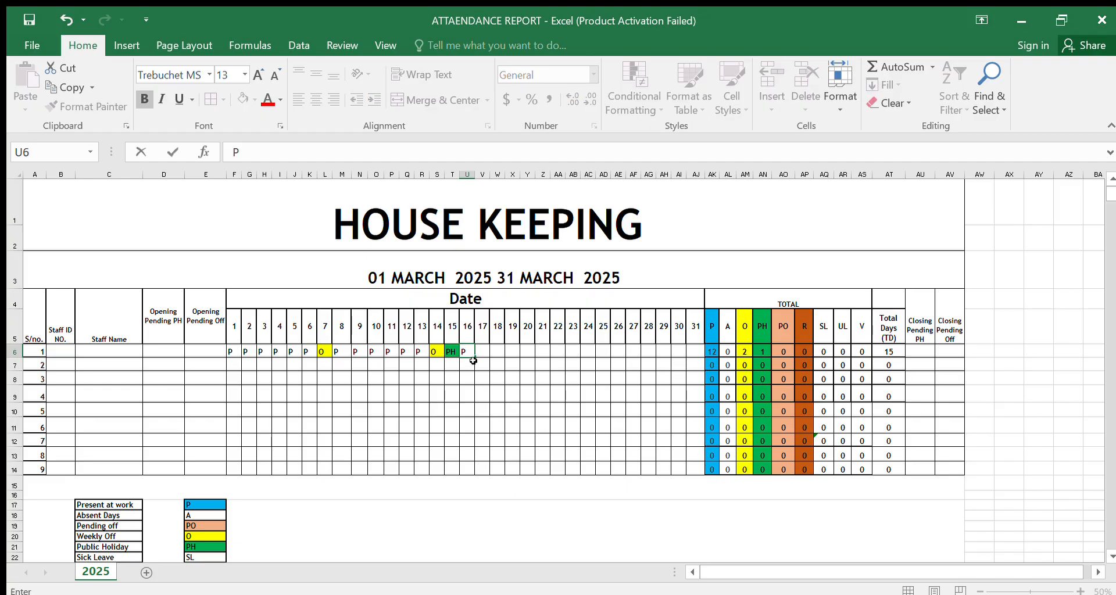
pyautogui.moveTo(475, 359); pyautogui.dragTo(545, 357)
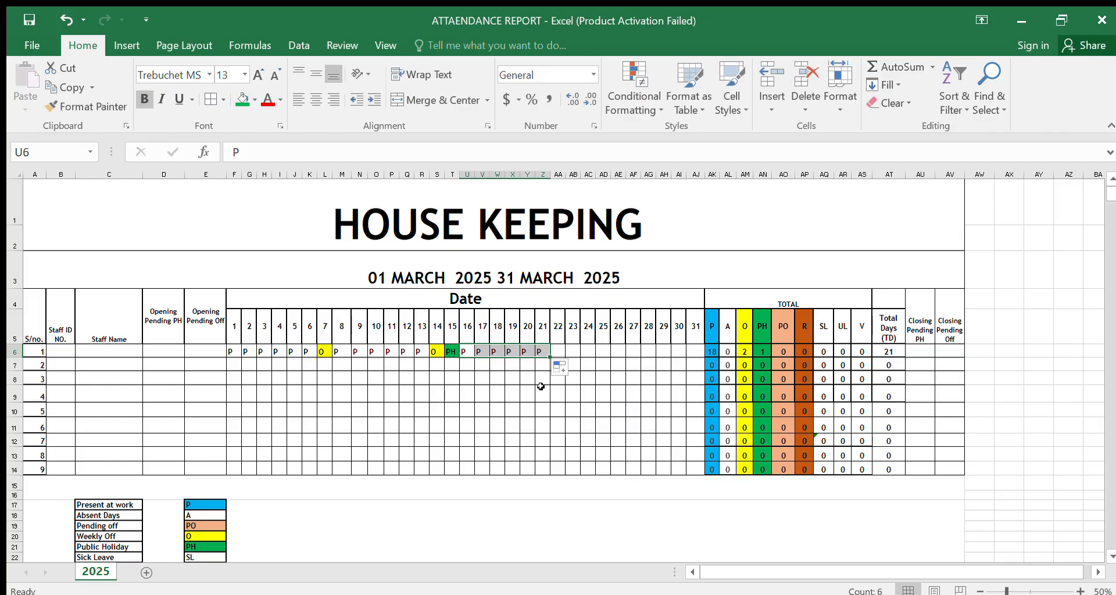
pyautogui.click(540, 386)
# Step: Enter O for day 22 in the first staff row
pyautogui.click(557, 350)
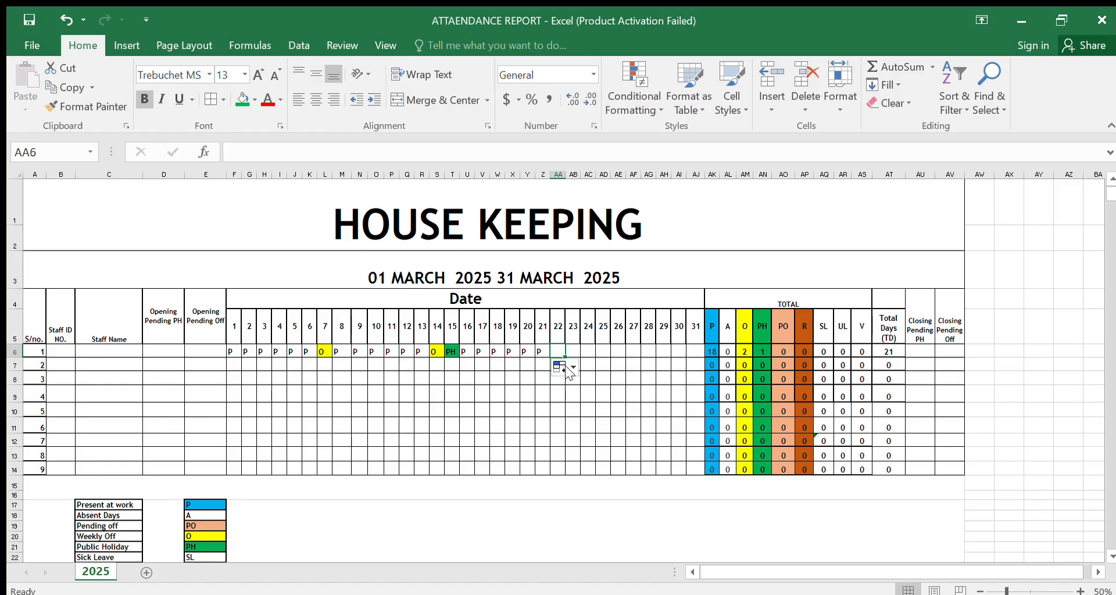
pyautogui.write('O')
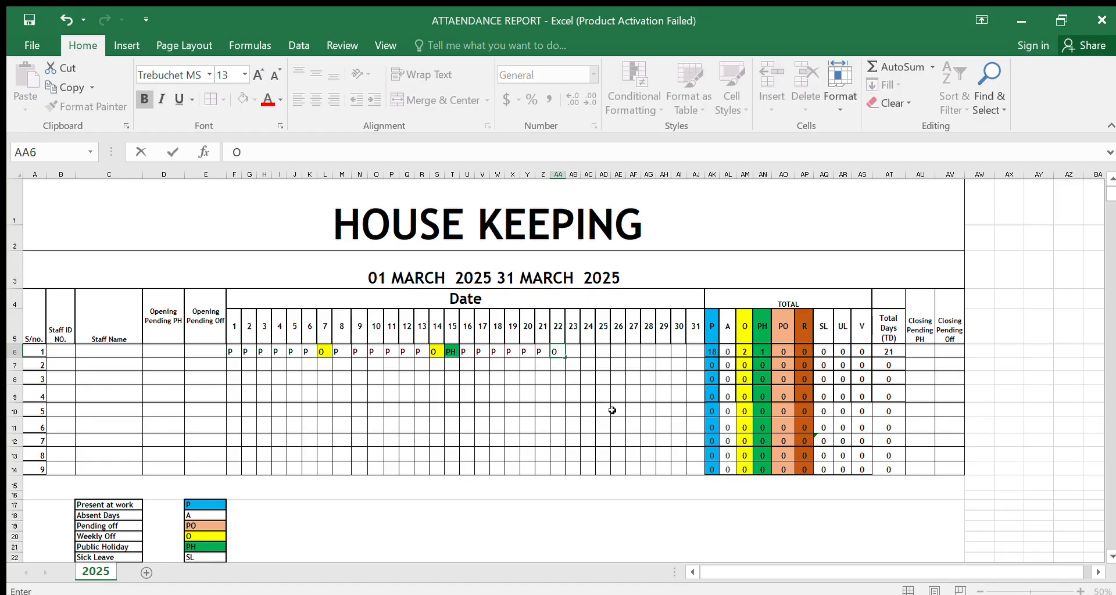
pyautogui.click(613, 409)
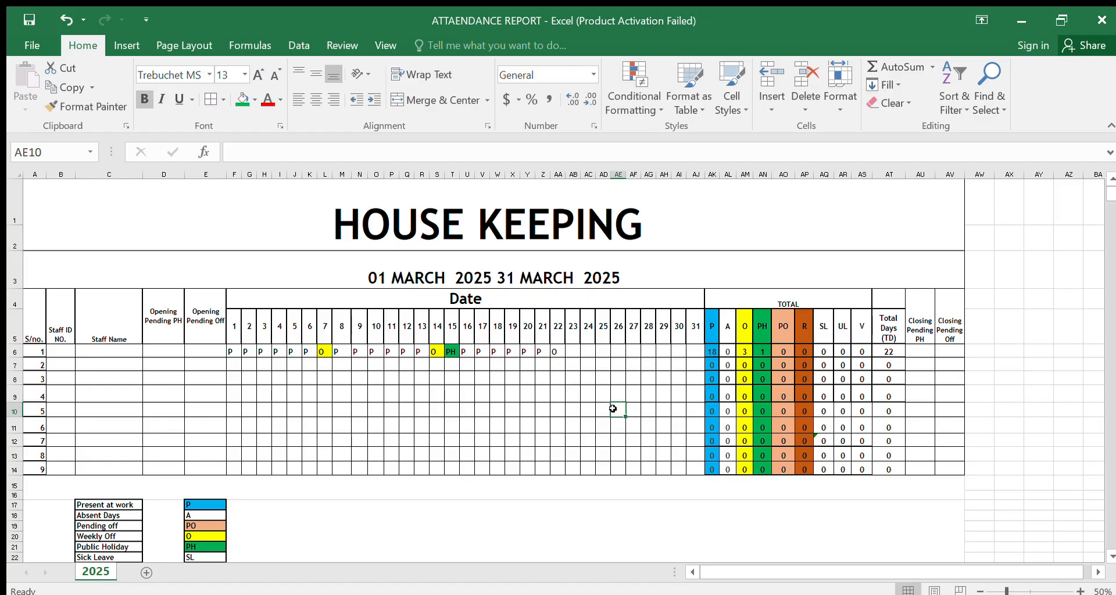
# Step: Try marking day 23 in the first staff row as A, clearing the code and entering it again to test the absence total
pyautogui.click(573, 351)
pyautogui.write('A')
pyautogui.moveTo(588, 409); pyautogui.dragTo(598, 408)
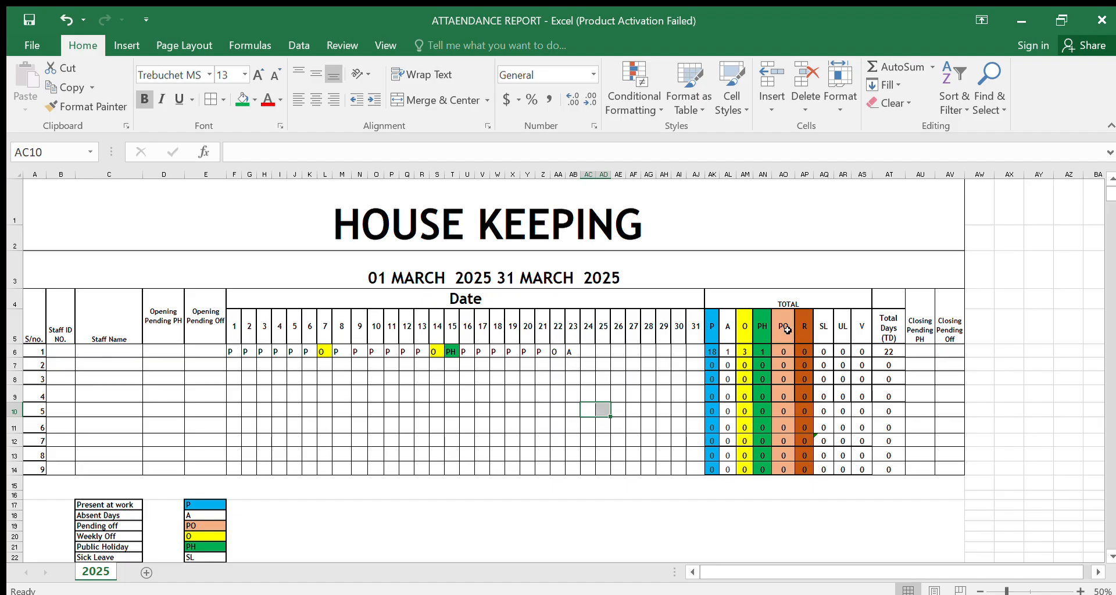
pyautogui.click(572, 352)
pyautogui.press('BackSpace')
pyautogui.click(602, 423)
pyautogui.click(569, 351)
pyautogui.write('A')
pyautogui.click(574, 424)
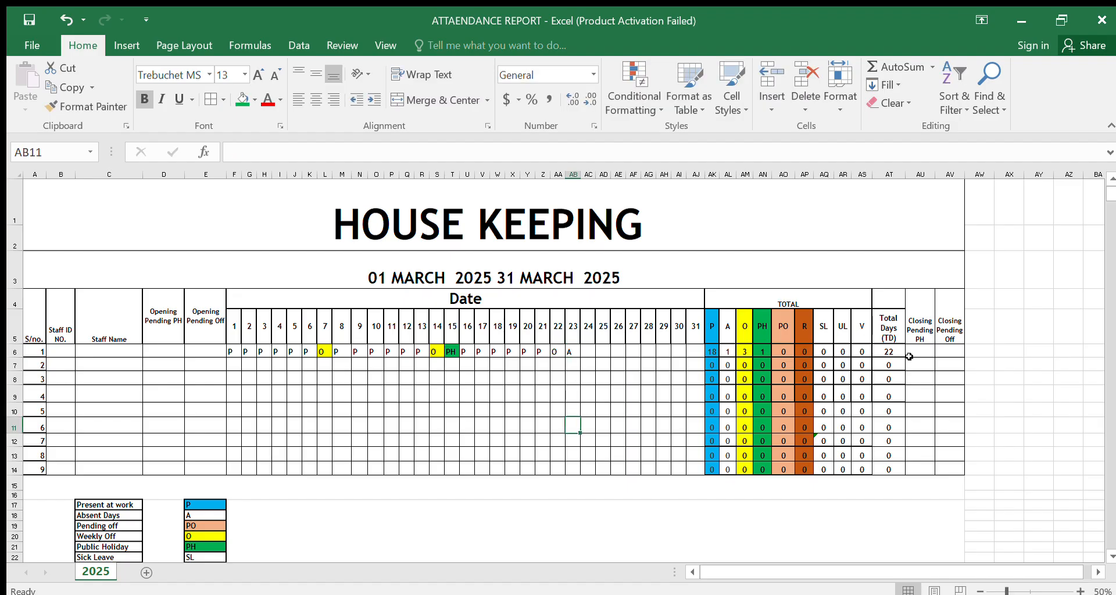
# Step: Enter P for day 24 in the first staff row and change day 23 to P as well
pyautogui.click(584, 352)
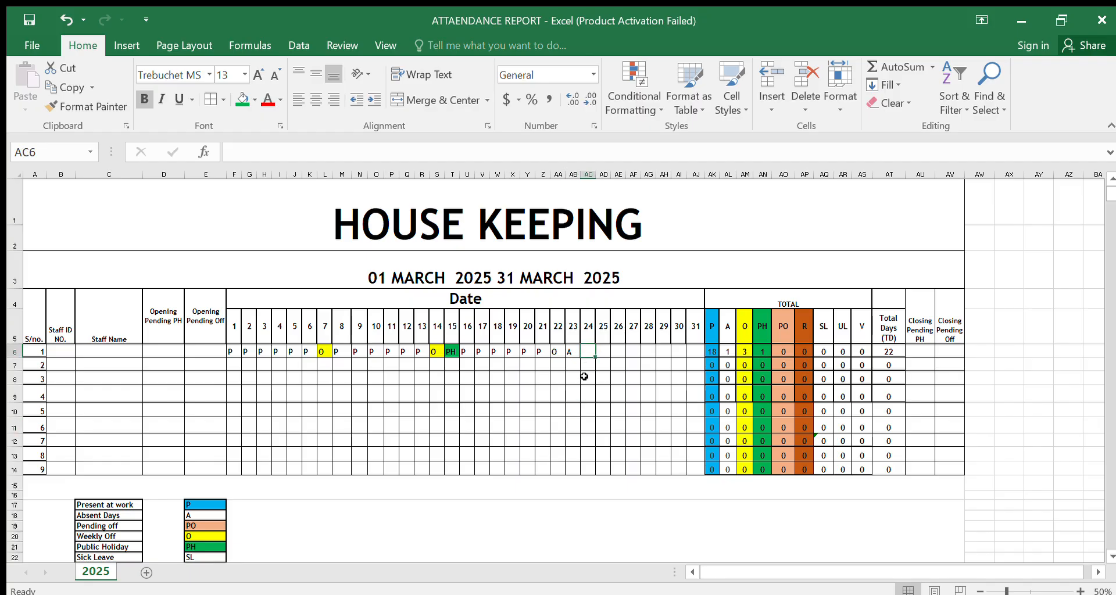
pyautogui.write('P')
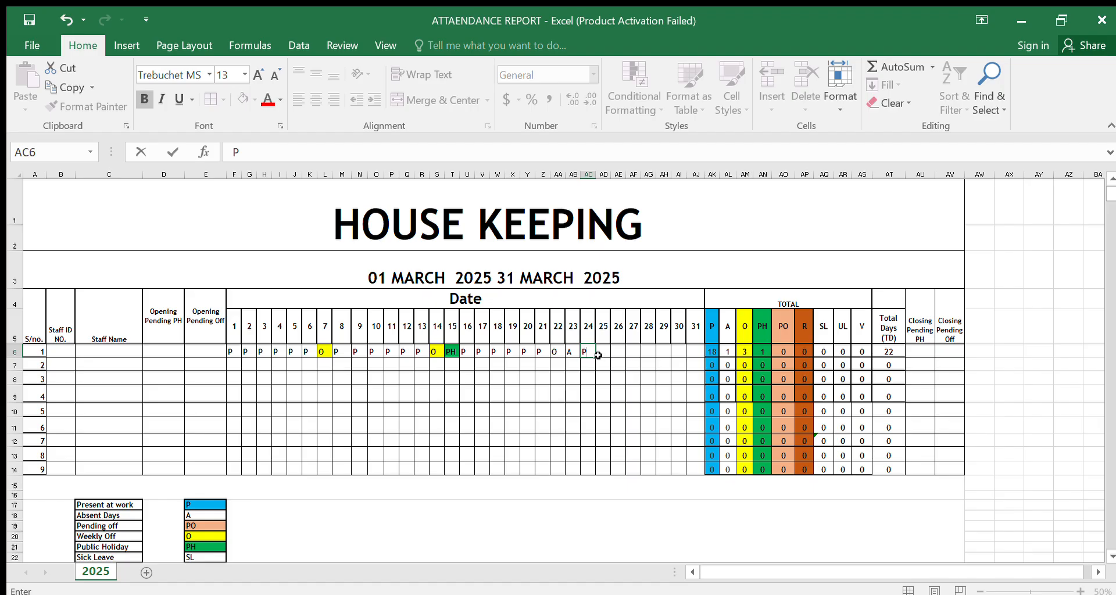
pyautogui.press('Left')
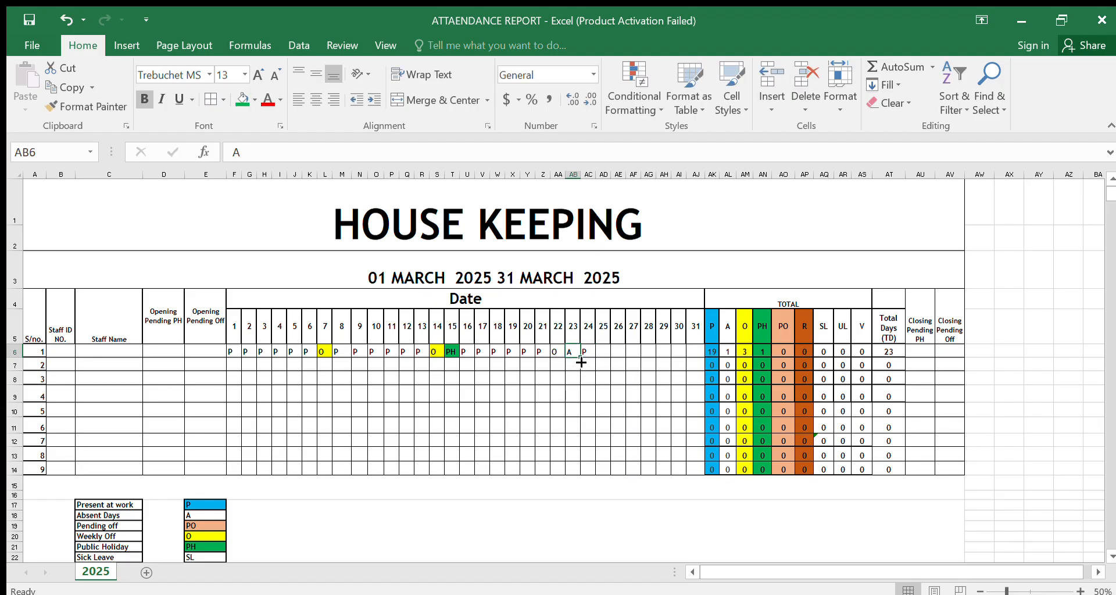
pyautogui.write('P')
pyautogui.click(577, 374)
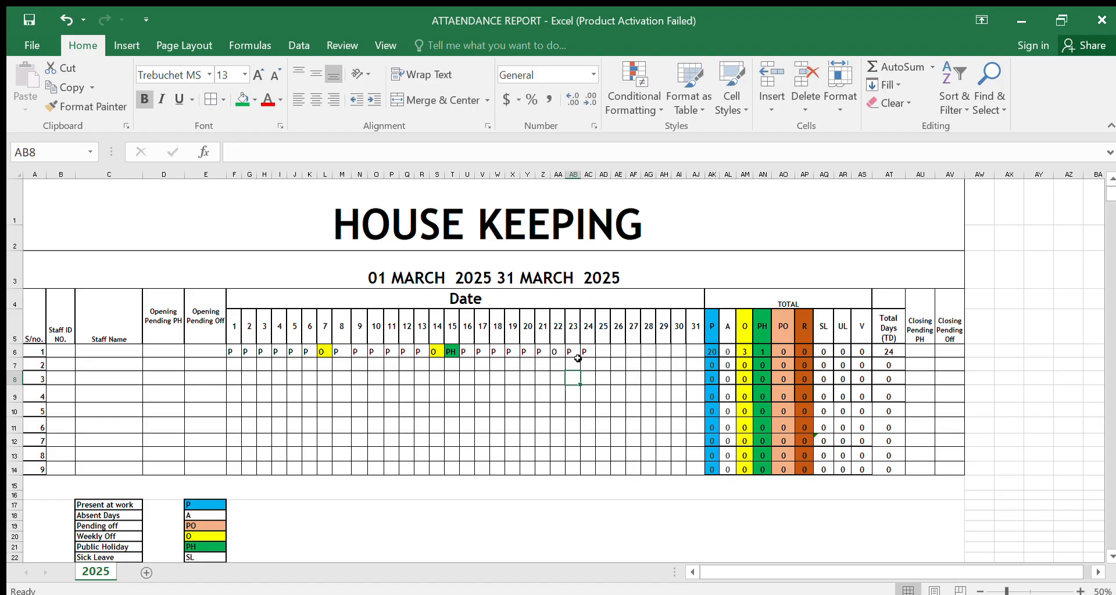
# Step: Fill the P from day 24 across through day 28 in the first staff row
pyautogui.click(574, 351)
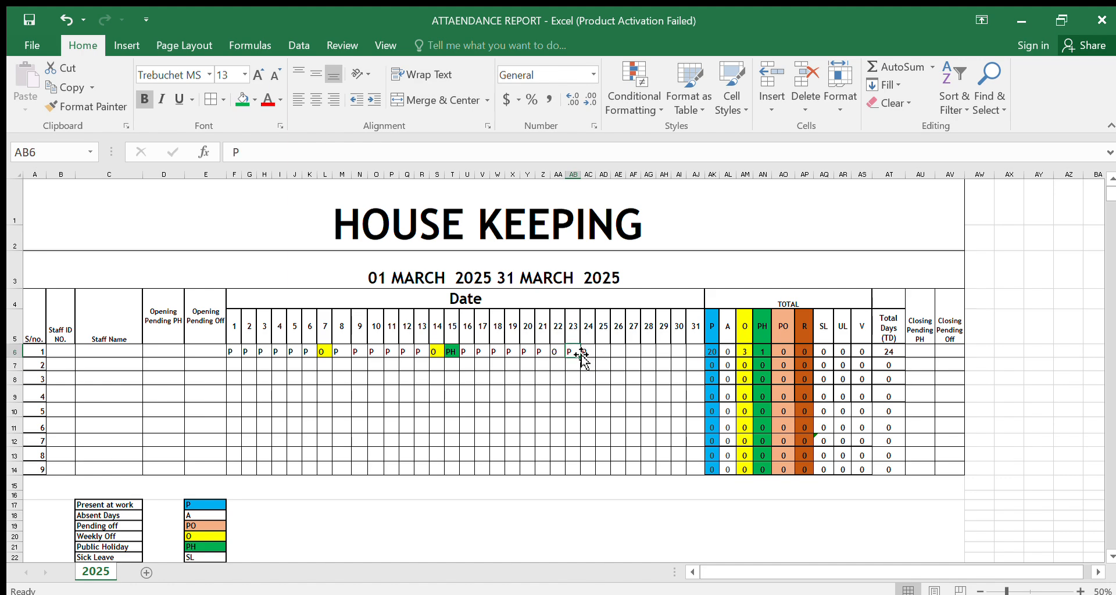
pyautogui.click(585, 353)
pyautogui.moveTo(595, 358); pyautogui.dragTo(642, 353)
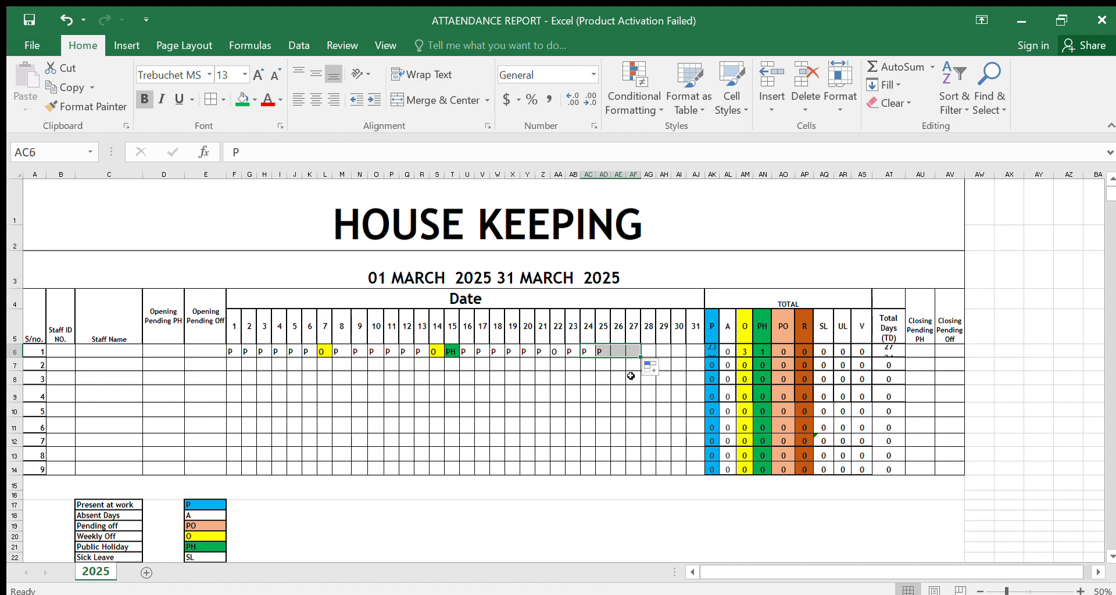
pyautogui.moveTo(641, 353)
pyautogui.mouseDown()
pyautogui.moveTo(652, 363)
pyautogui.moveTo(650, 355)
pyautogui.mouseUp()
pyautogui.click(614, 393)
# Step: Complete the first staff row's month with O for day 29 and P for days 30 and 31
pyautogui.click(663, 352)
pyautogui.write('O')
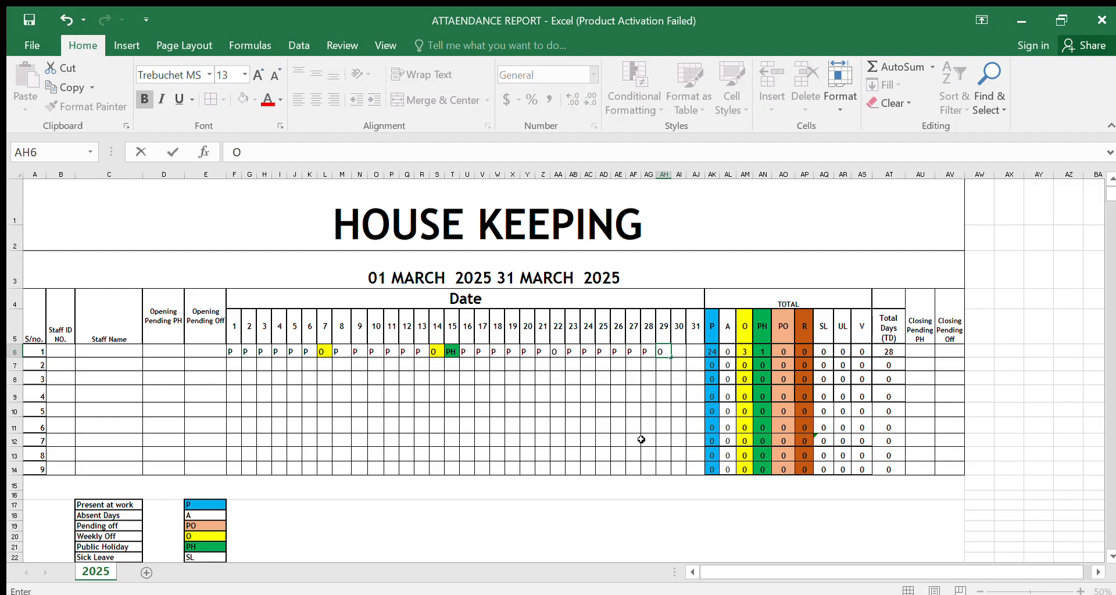
pyautogui.moveTo(602, 467); pyautogui.dragTo(602, 456)
pyautogui.click(678, 351)
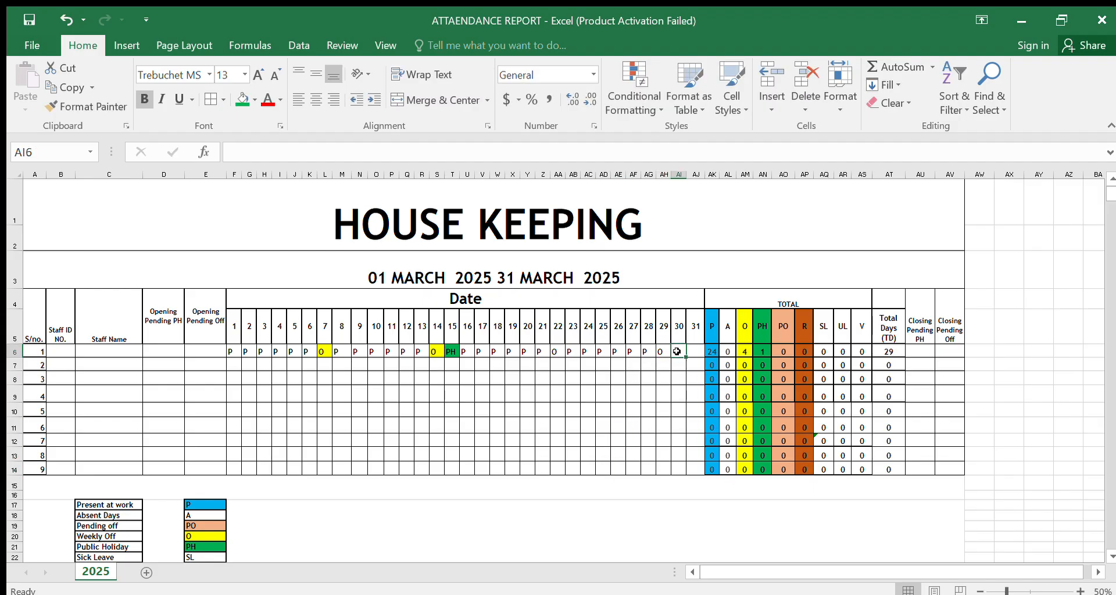
pyautogui.write('P')
pyautogui.press('Right')
pyautogui.write('P')
pyautogui.click(663, 428)
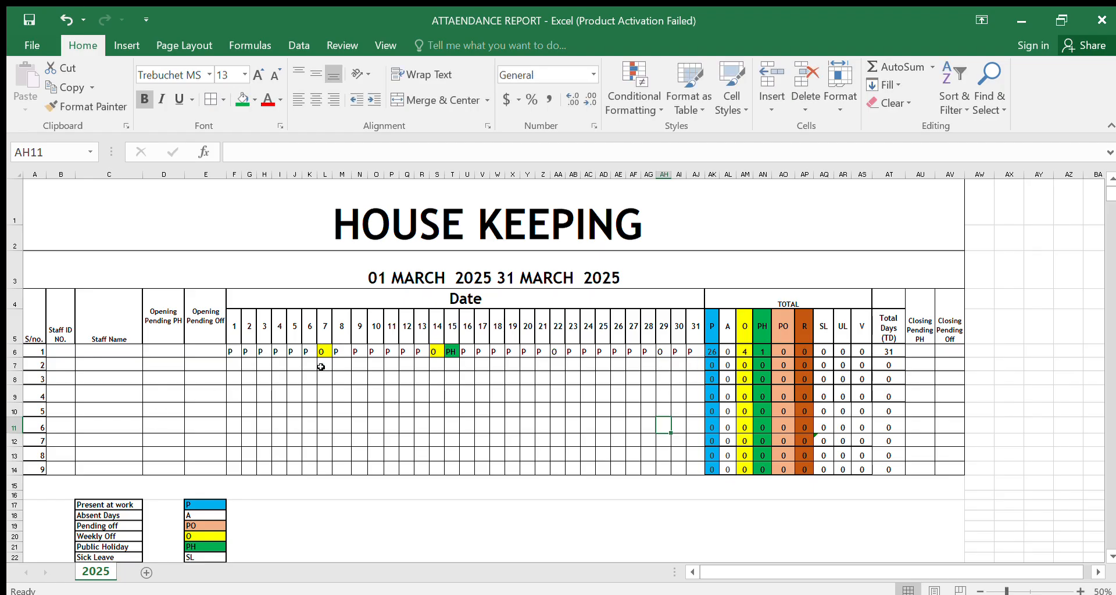
# Step: Fill the weekly-off cells for days 22 and 29 in the first staff row with yellow
pyautogui.click(550, 350)
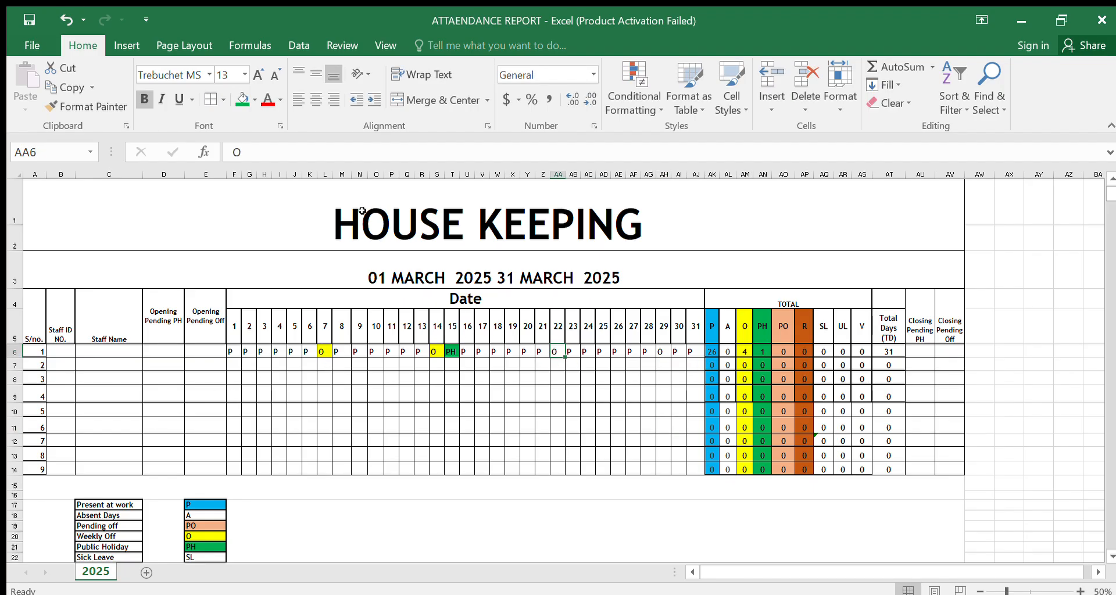
pyautogui.click(253, 100)
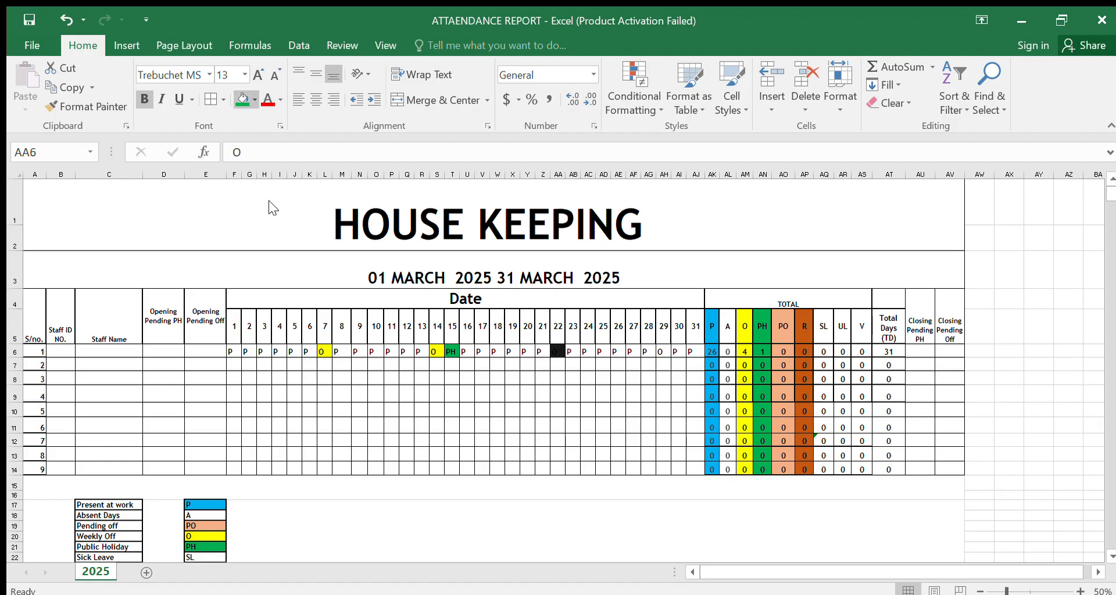
pyautogui.click(276, 219)
pyautogui.click(663, 351)
pyautogui.click(243, 99)
pyautogui.click(373, 408)
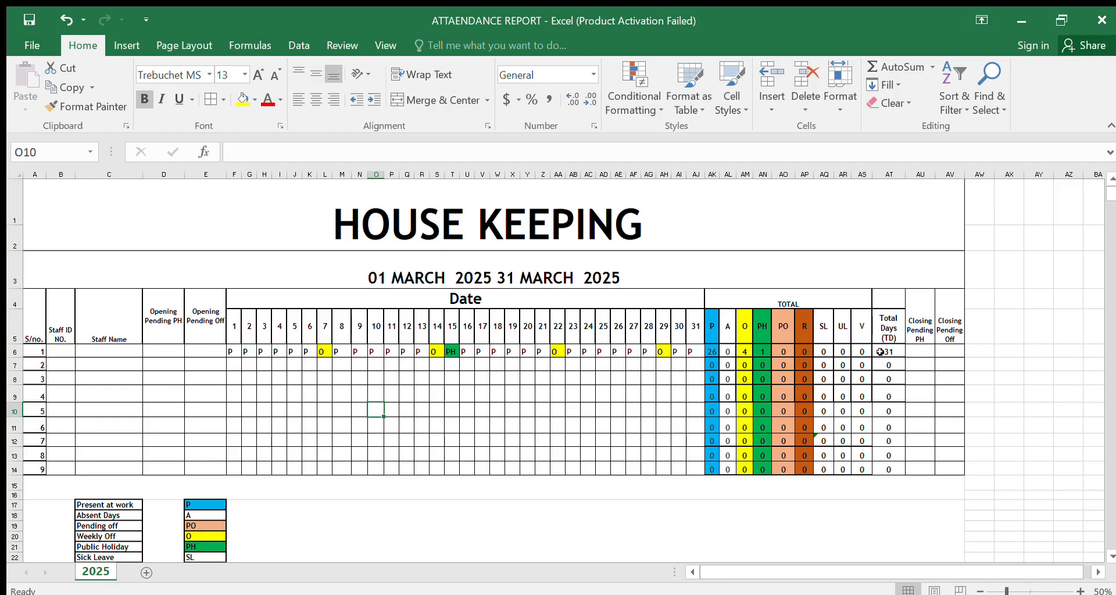
# Step: Enter 4 as the Opening Pending PH and 2 as the Opening Pending Off for the first staff row
pyautogui.click(923, 353)
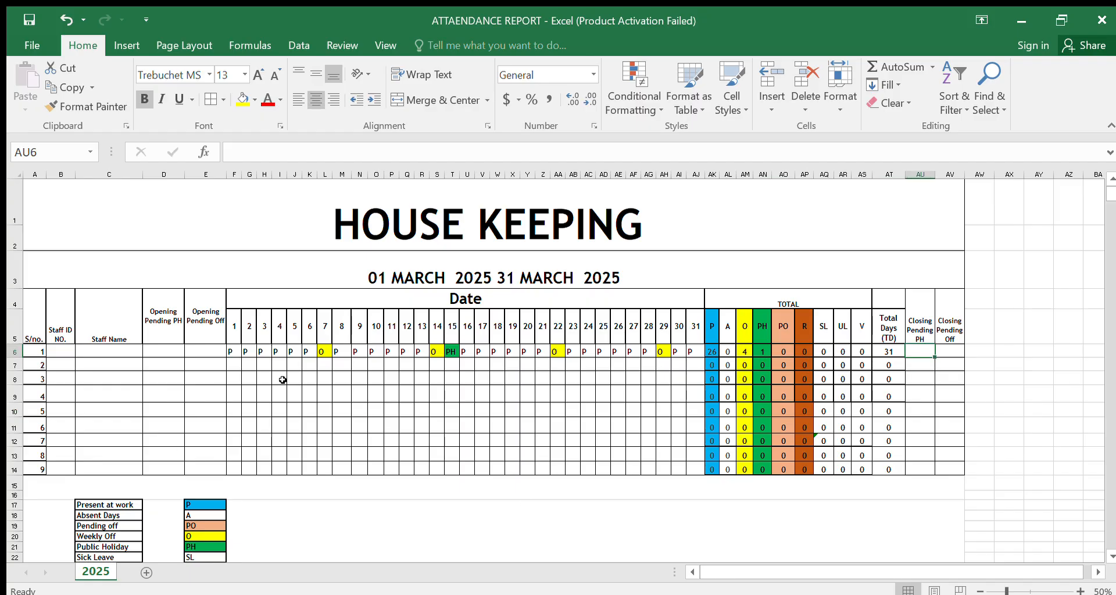
pyautogui.click(171, 347)
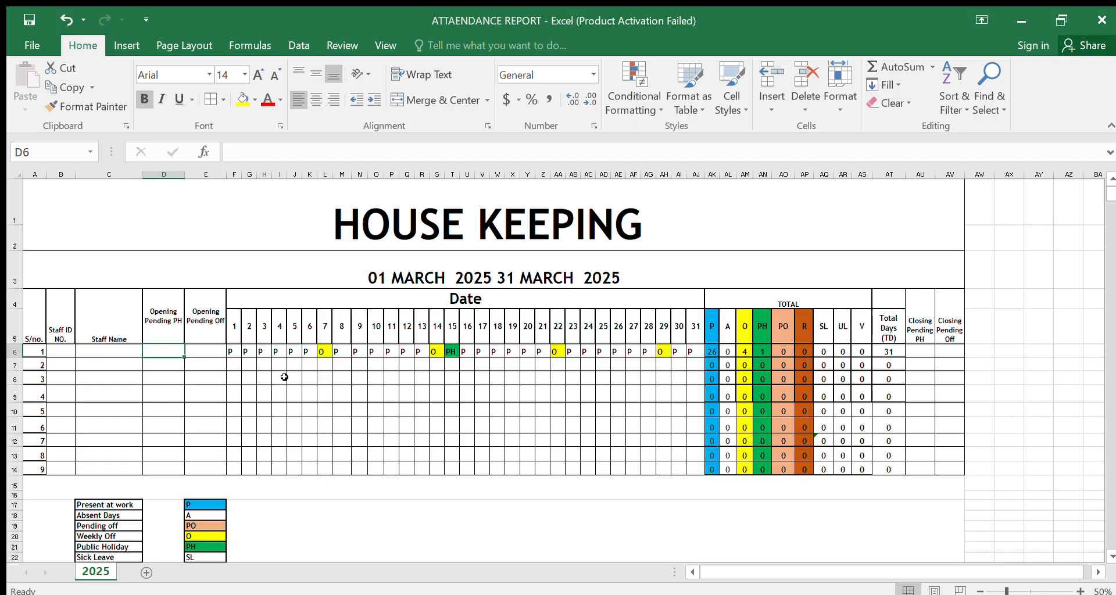
pyautogui.write('4')
pyautogui.click(267, 425)
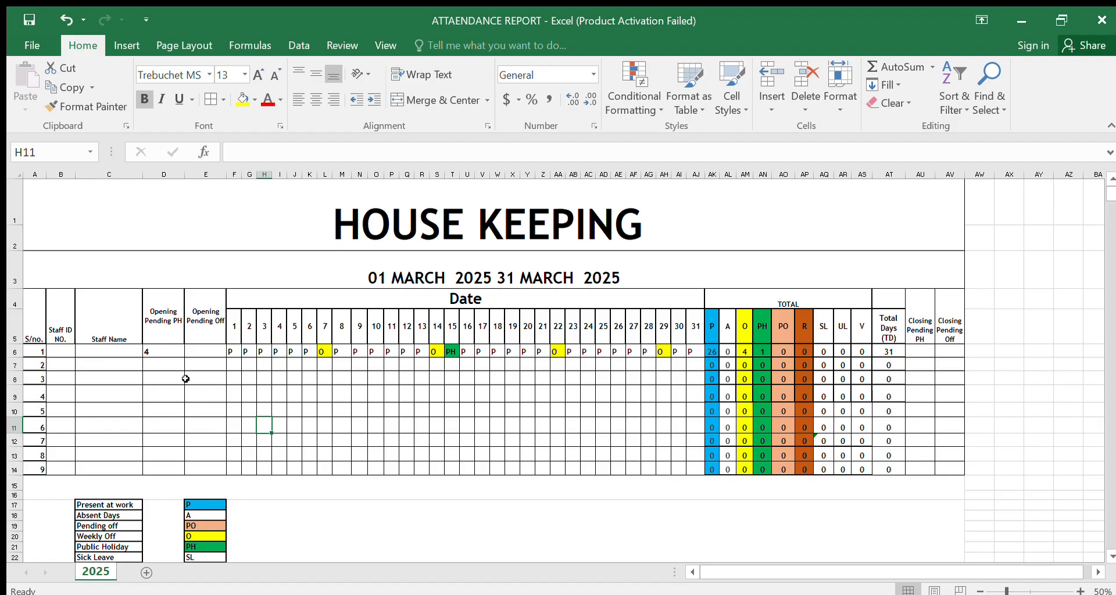
pyautogui.click(207, 350)
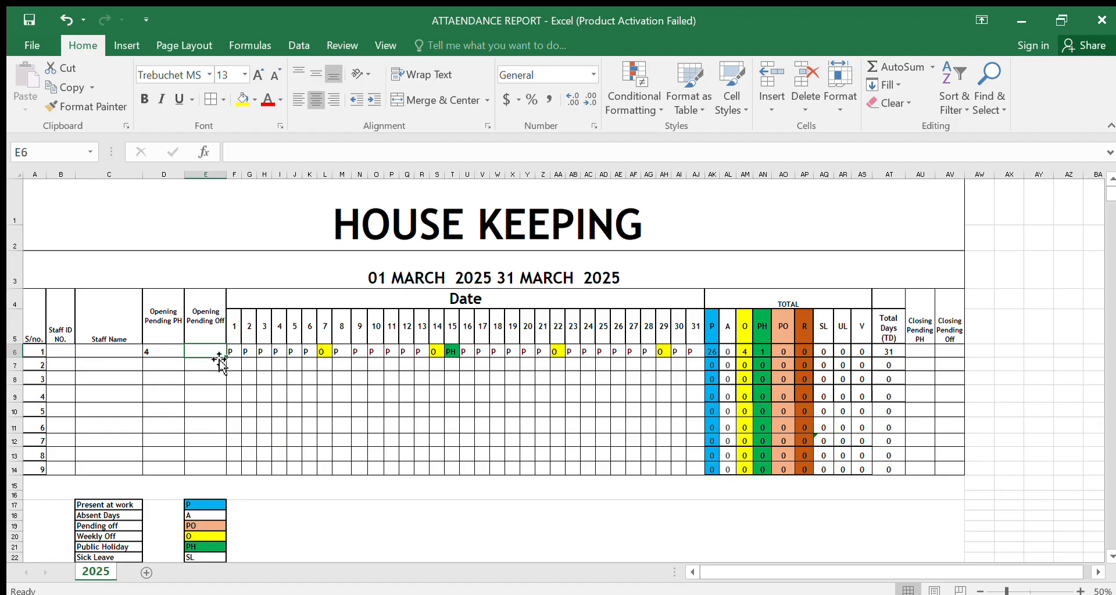
pyautogui.write('2')
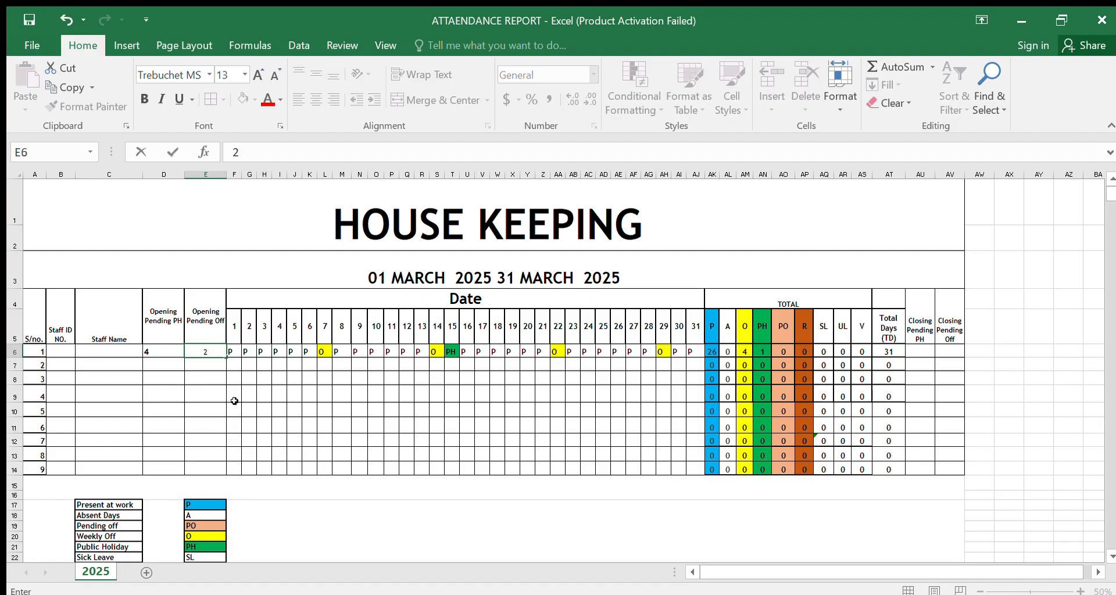
pyautogui.moveTo(235, 403); pyautogui.dragTo(234, 400)
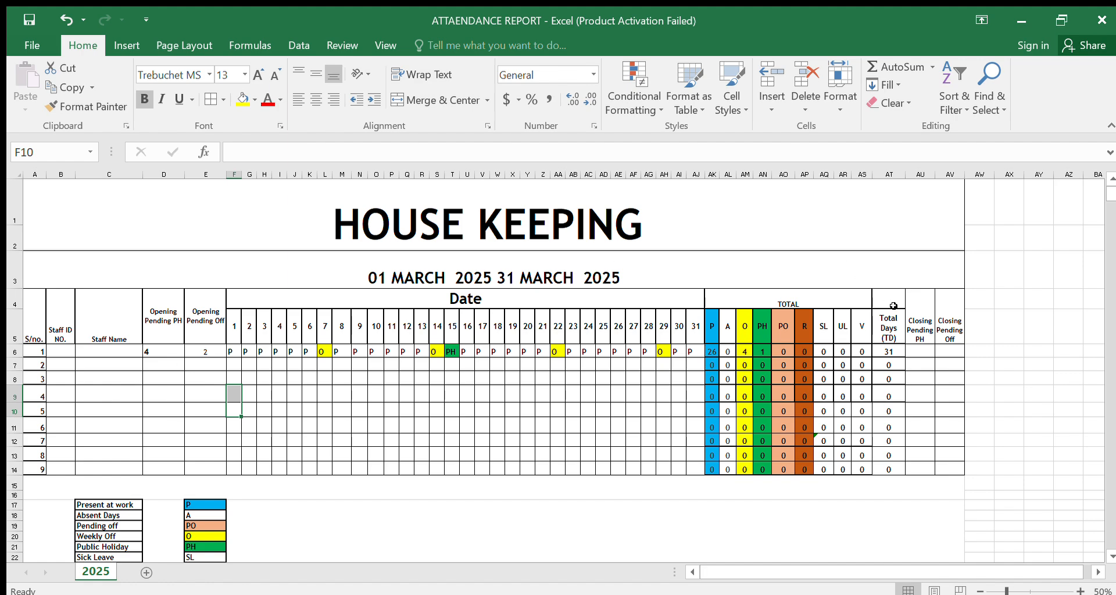
# Step: Enter 3 as the Closing Pending PH and 2 as the Closing Pending Off for the first staff row
pyautogui.click(922, 351)
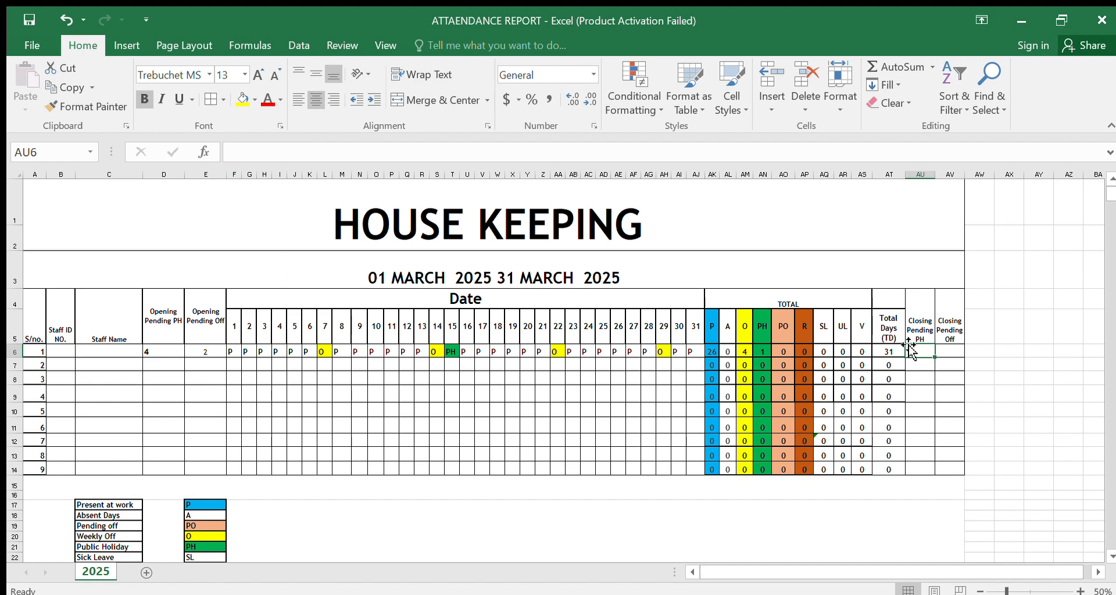
pyautogui.click(449, 353)
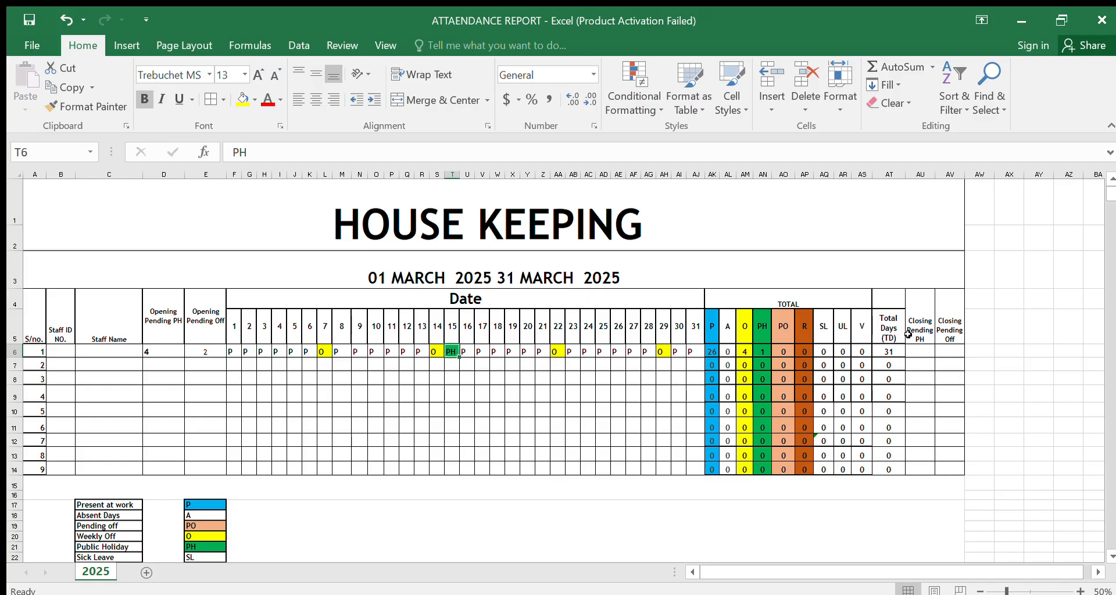
pyautogui.click(910, 353)
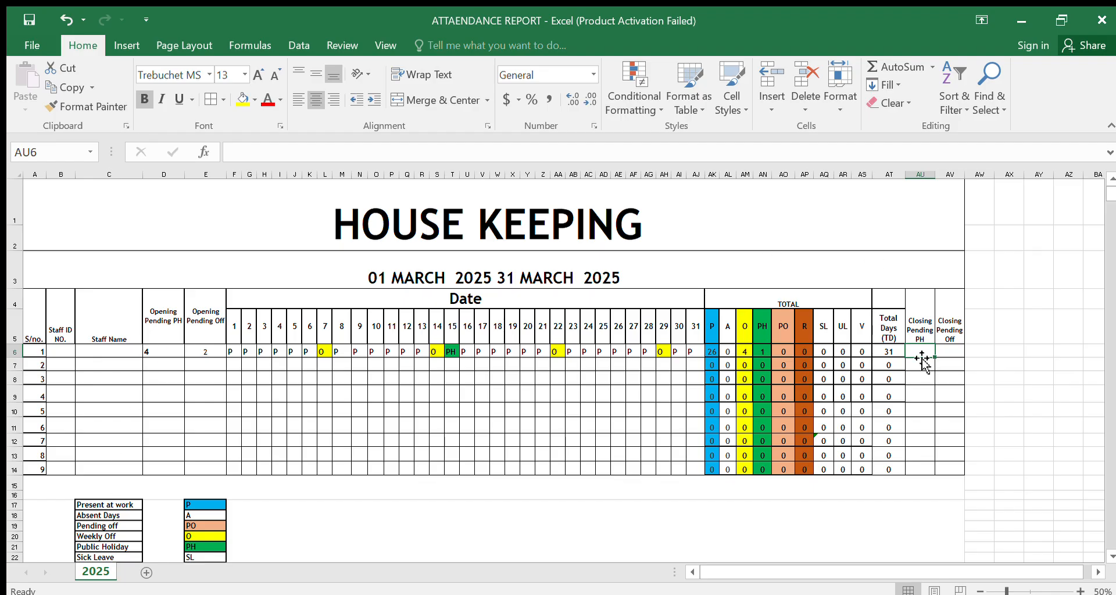
pyautogui.write('3')
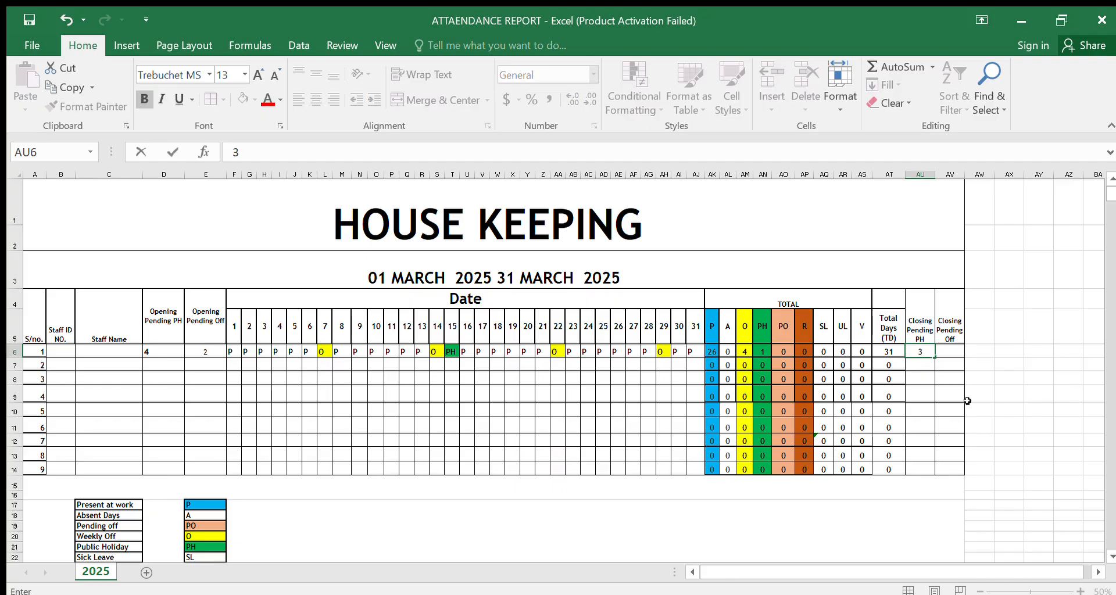
pyautogui.click(969, 408)
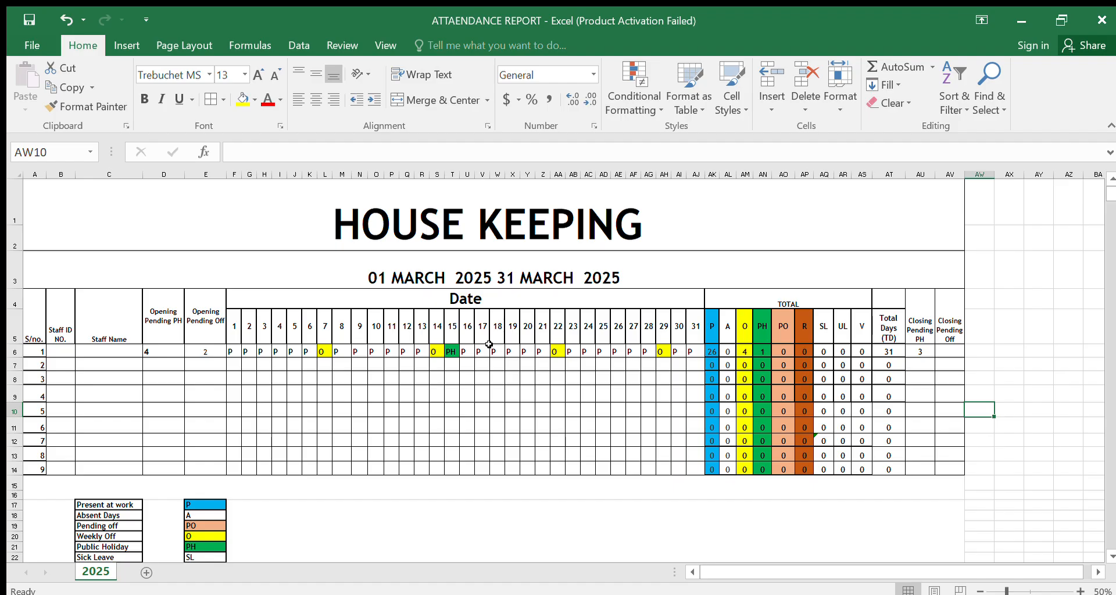
pyautogui.click(946, 351)
pyautogui.write('2')
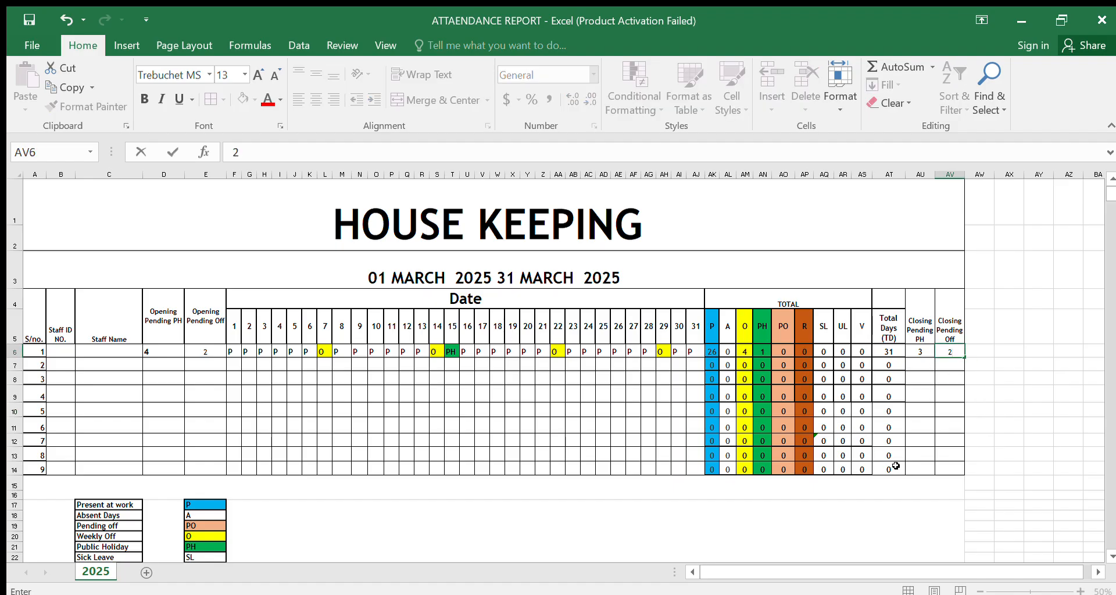
pyautogui.moveTo(889, 469); pyautogui.dragTo(920, 455)
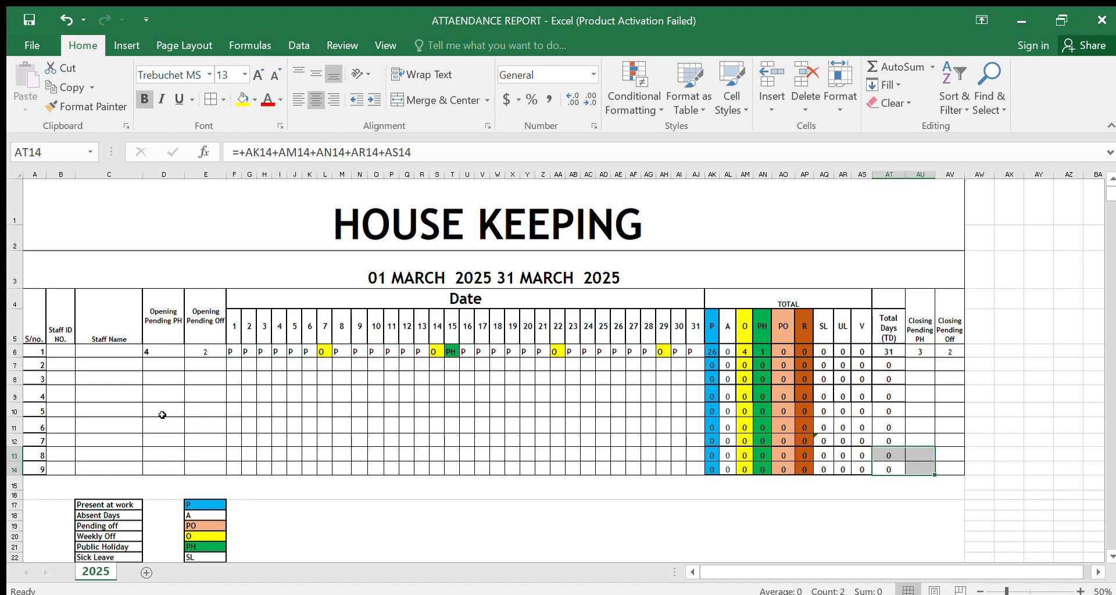
# Step: Enter the staff member's name in the Staff Name cell of the first staff row
pyautogui.click(102, 349)
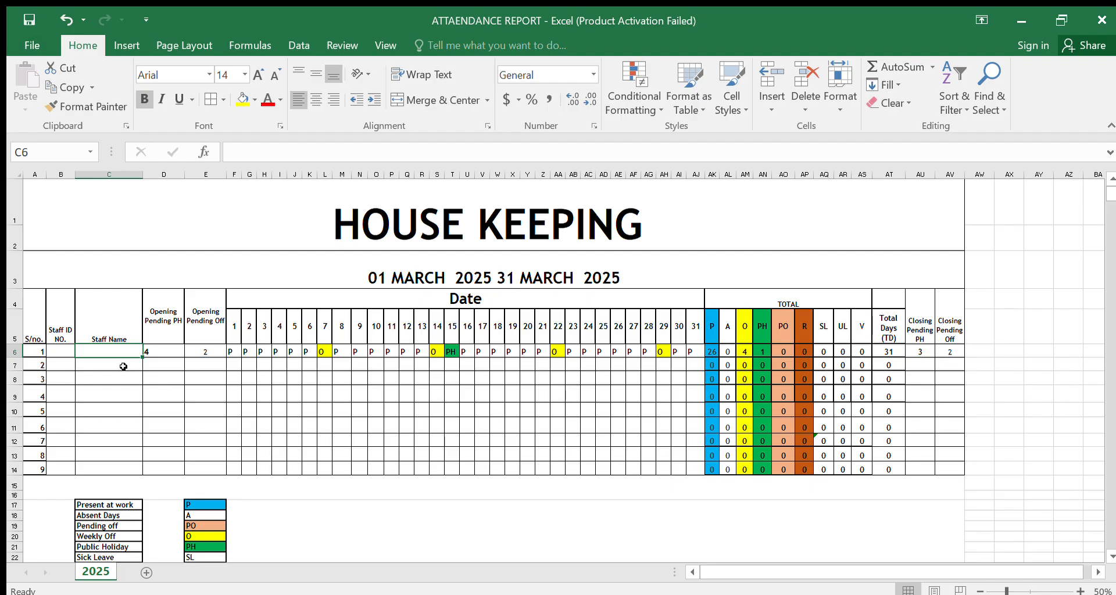
pyautogui.write('DK')
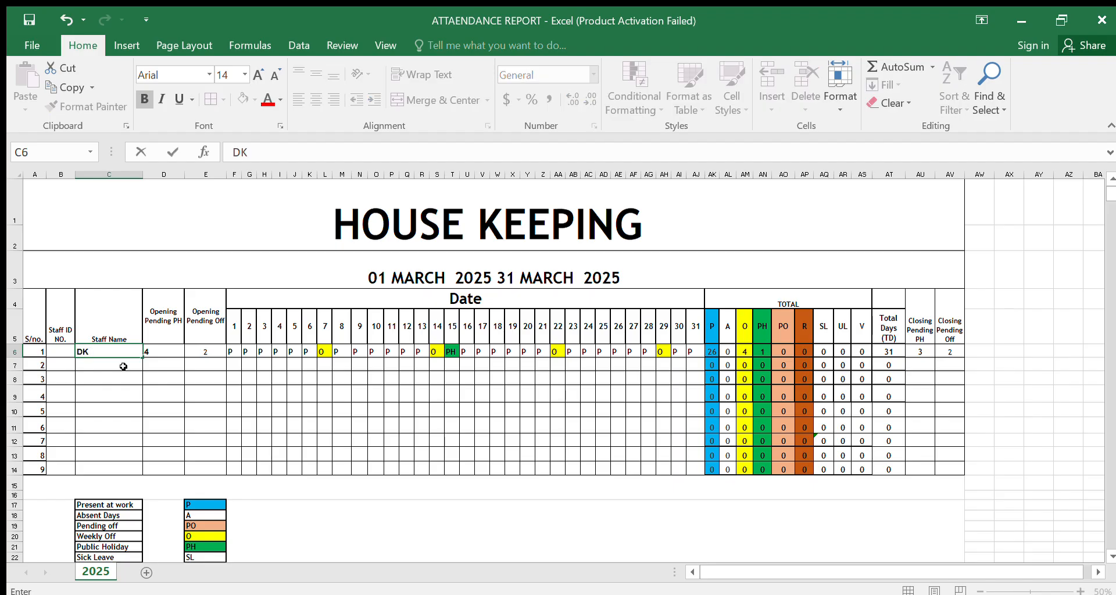
pyautogui.click(104, 395)
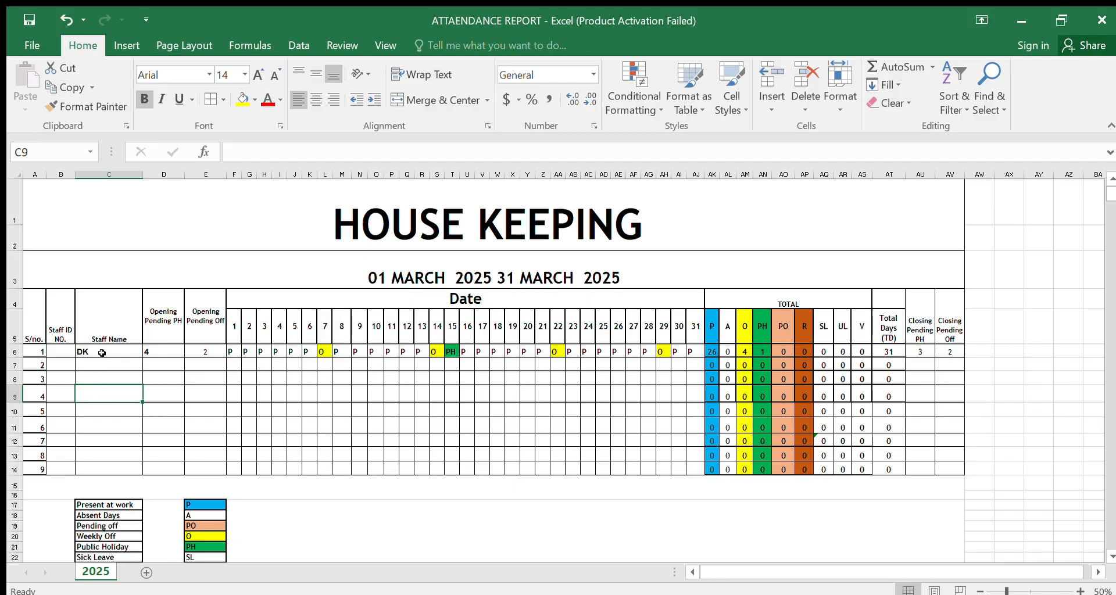
pyautogui.moveTo(99, 364); pyautogui.dragTo(96, 463)
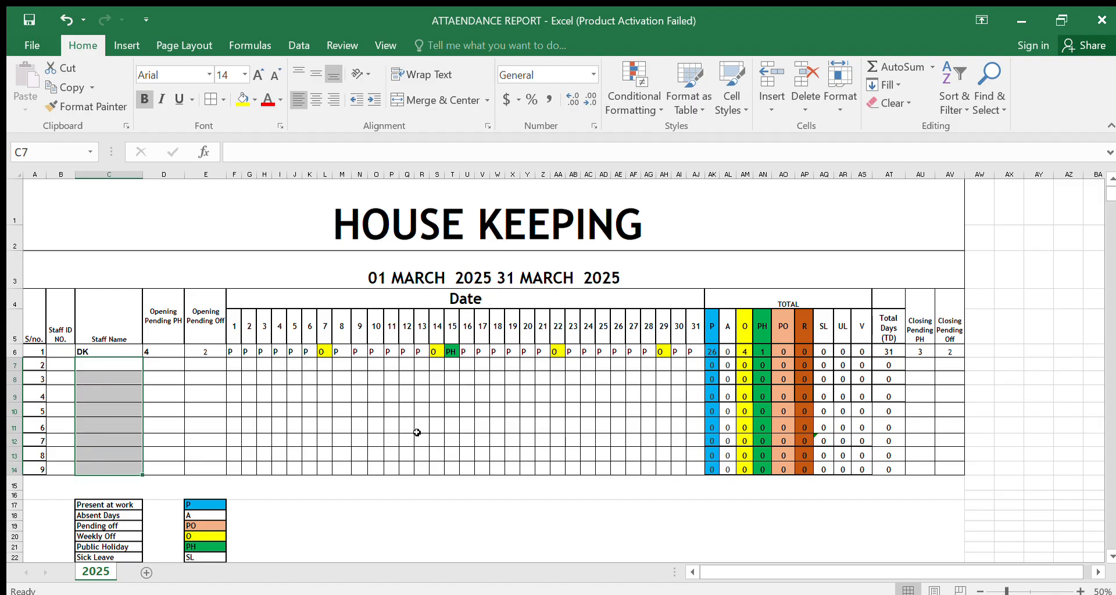
pyautogui.click(587, 510)
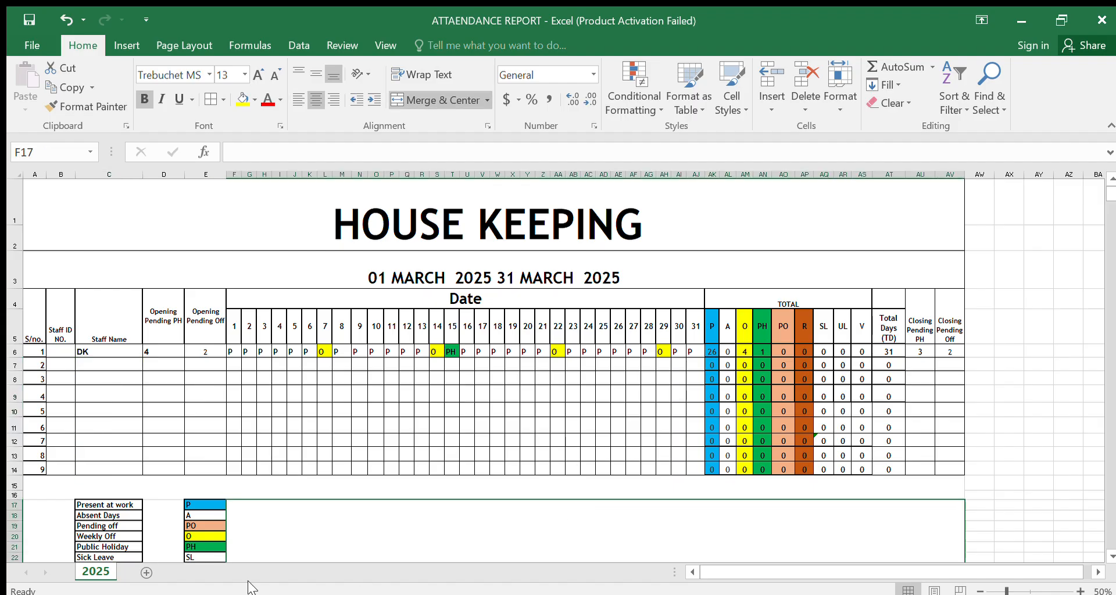
# Step: Change the first staff row's Opening Pending PH to 3 and re-enter its Opening Pending Off as 2
pyautogui.click(999, 329)
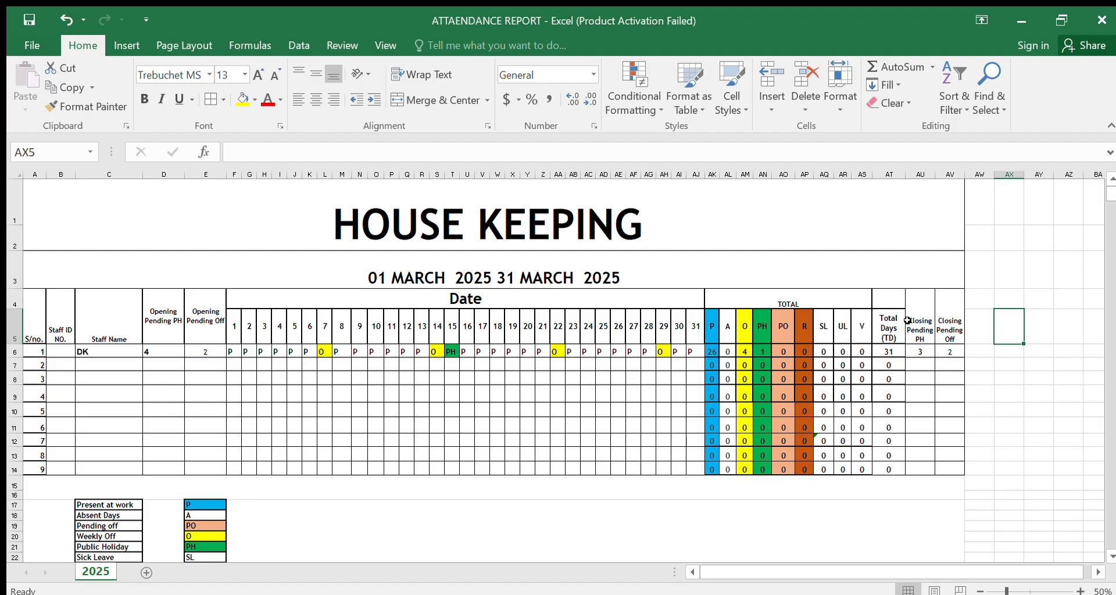
pyautogui.click(157, 349)
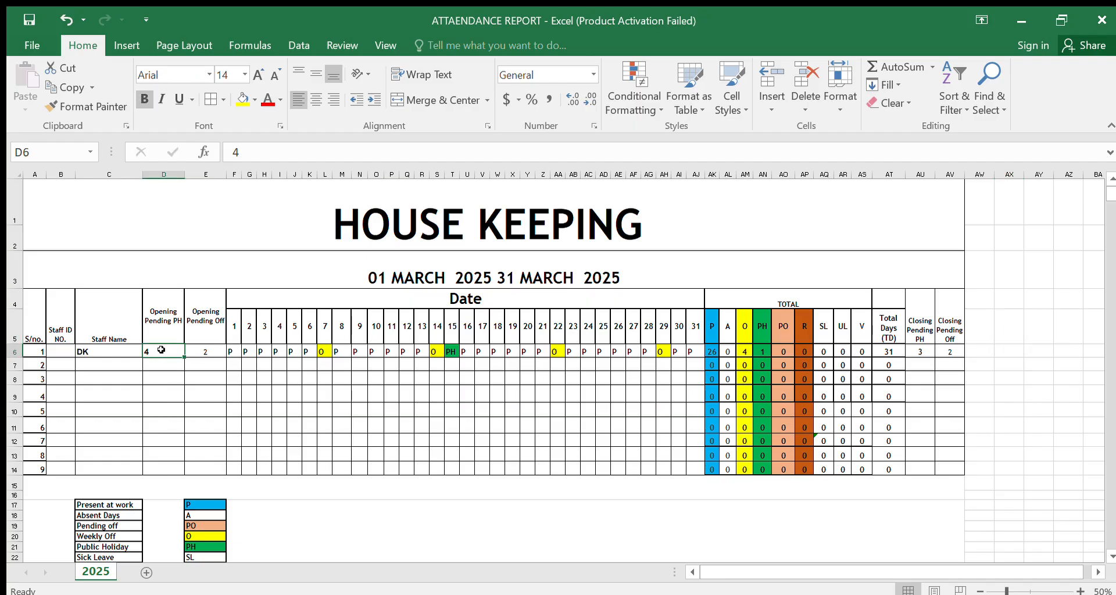
pyautogui.write('3')
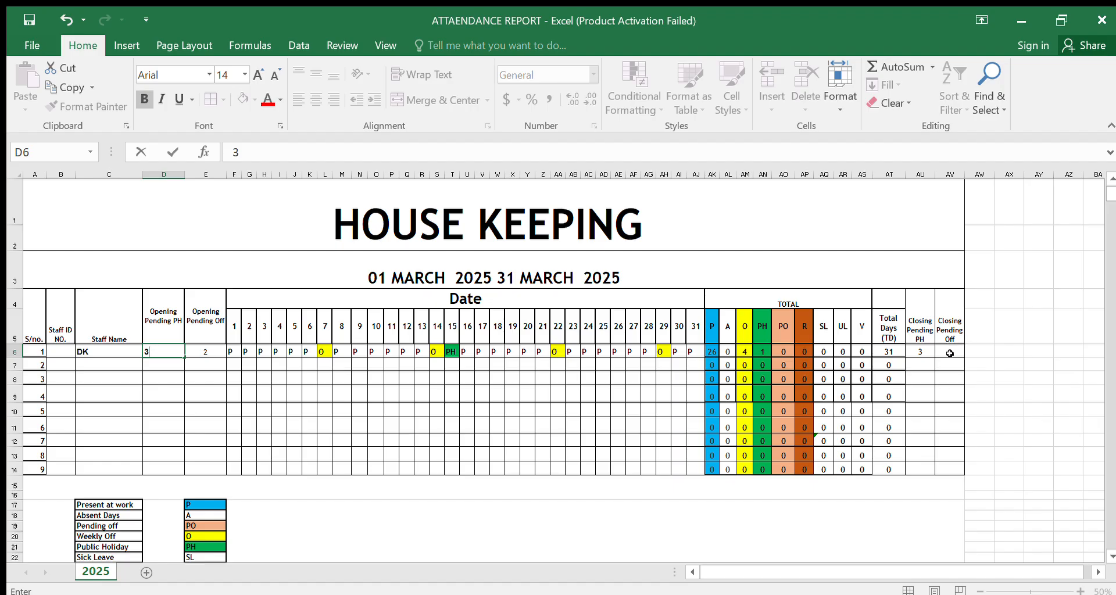
pyautogui.click(201, 352)
pyautogui.write('3')
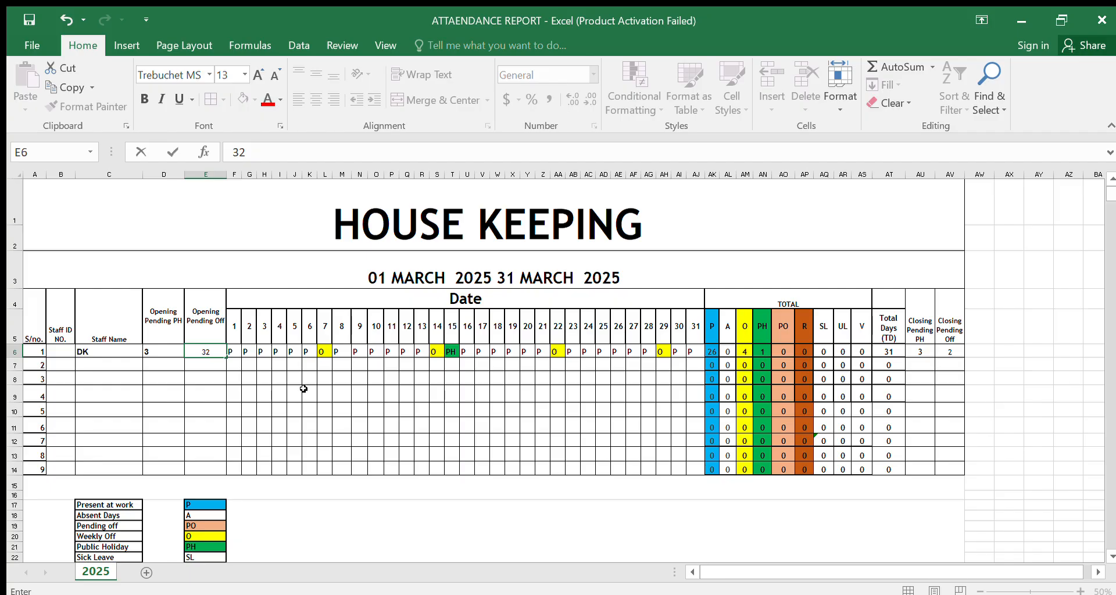
pyautogui.press('BackSpace')
pyautogui.press('BackSpace')
pyautogui.write('2')
pyautogui.click(465, 507)
pyautogui.scroll(-1, 515, 493)
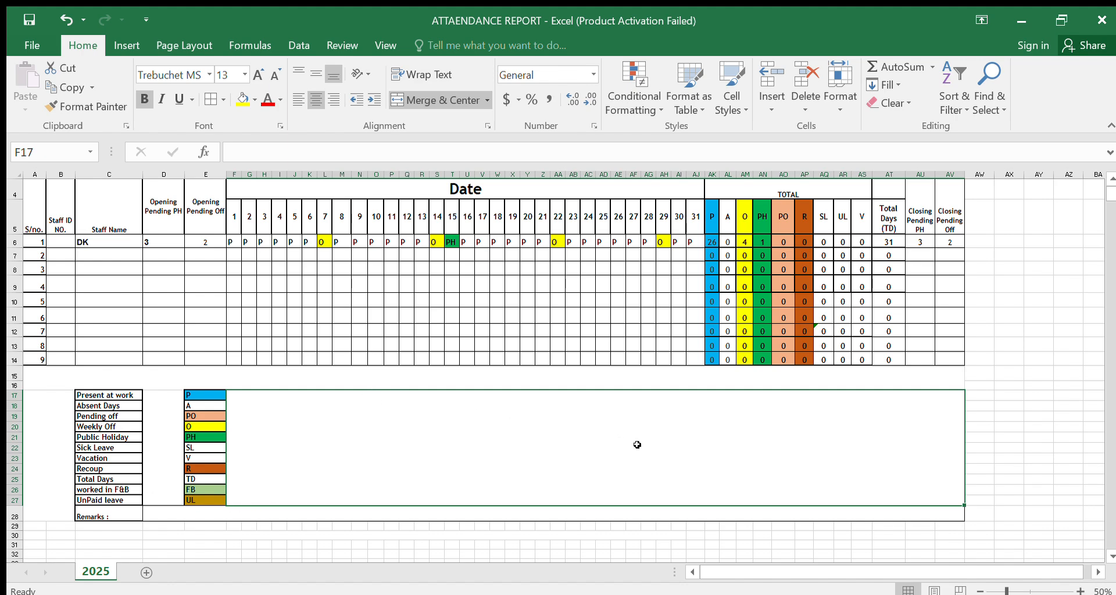
pyautogui.scroll(1, 1011, 401)
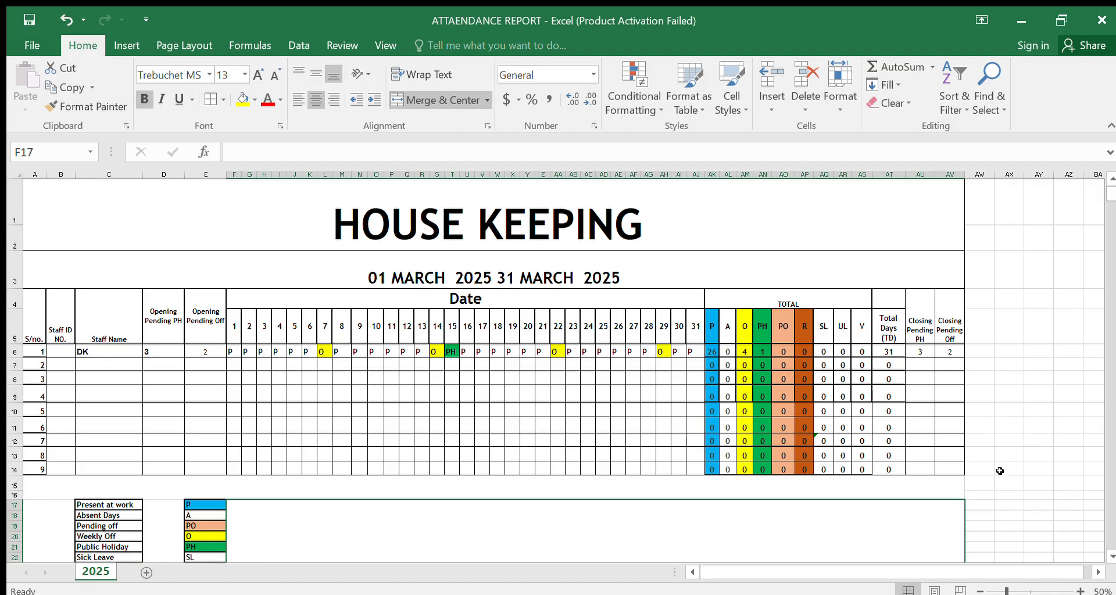
pyautogui.scroll(-2, 933, 461)
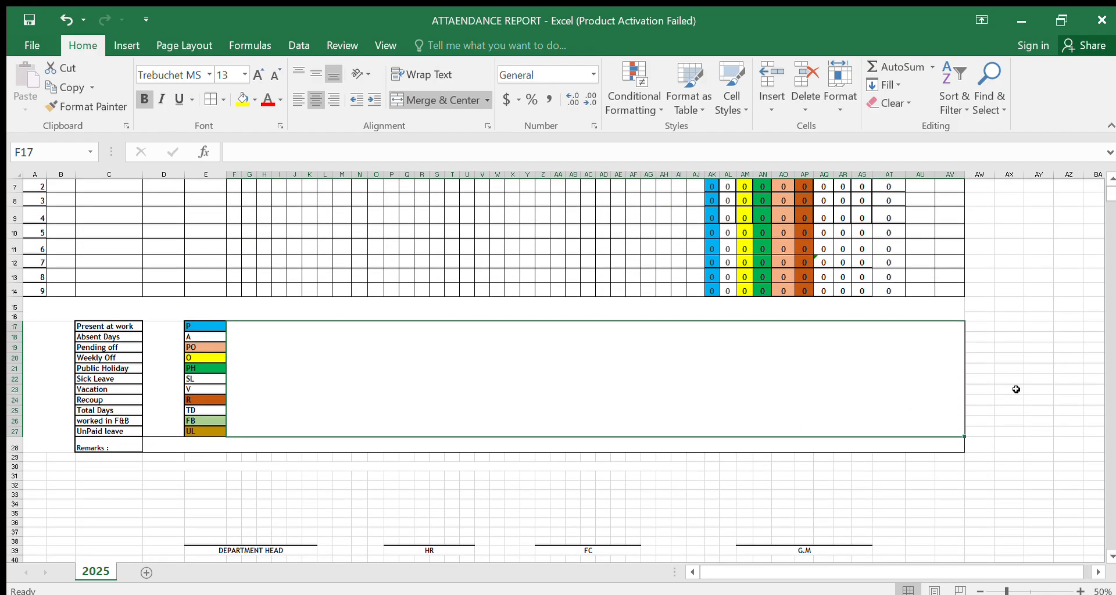
pyautogui.scroll(-1, 1018, 387)
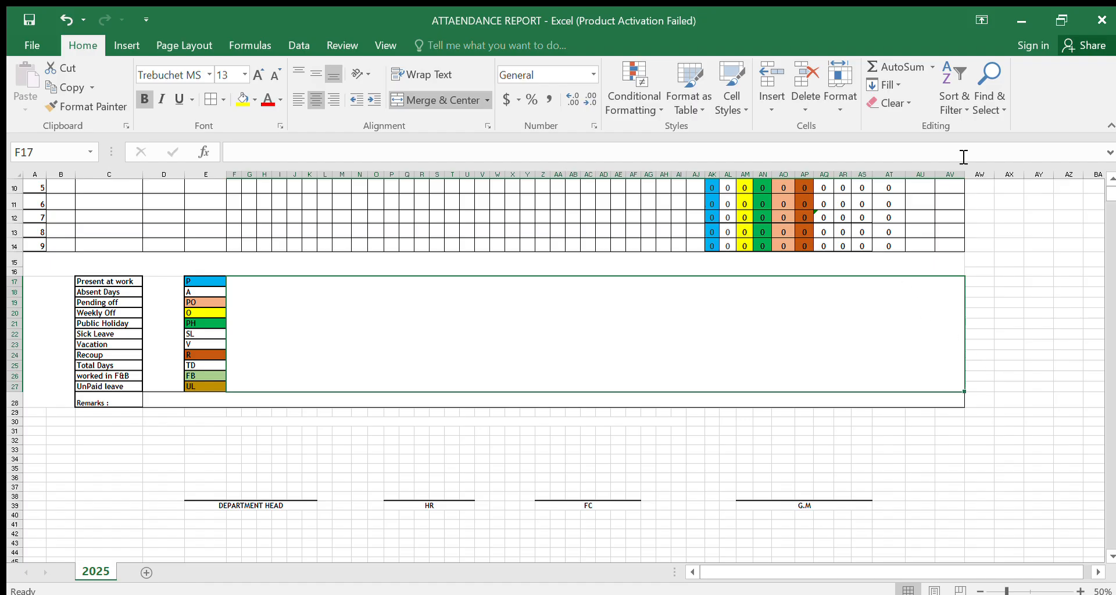